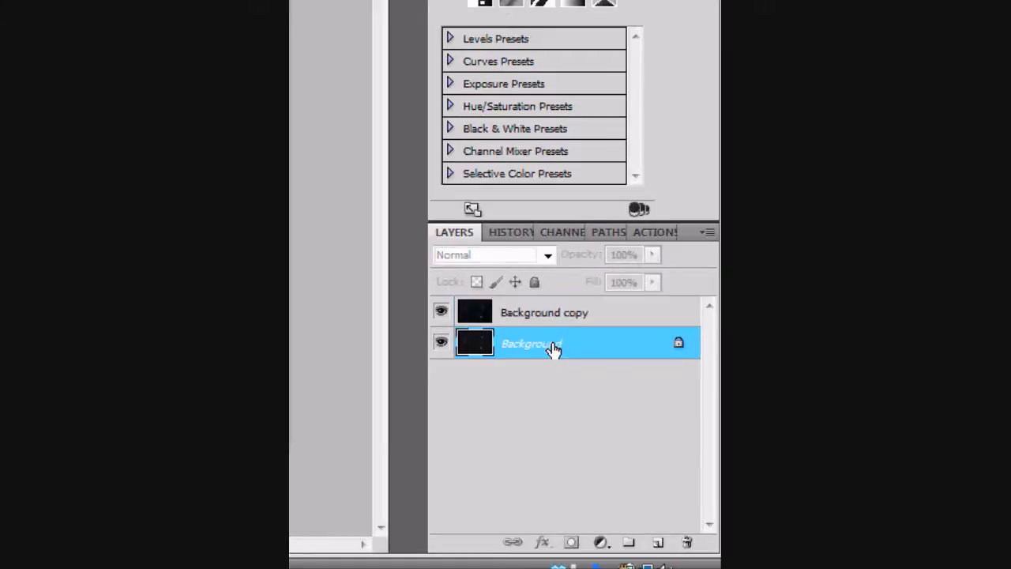
click(552, 349)
click(544, 322)
click(545, 348)
click(544, 316)
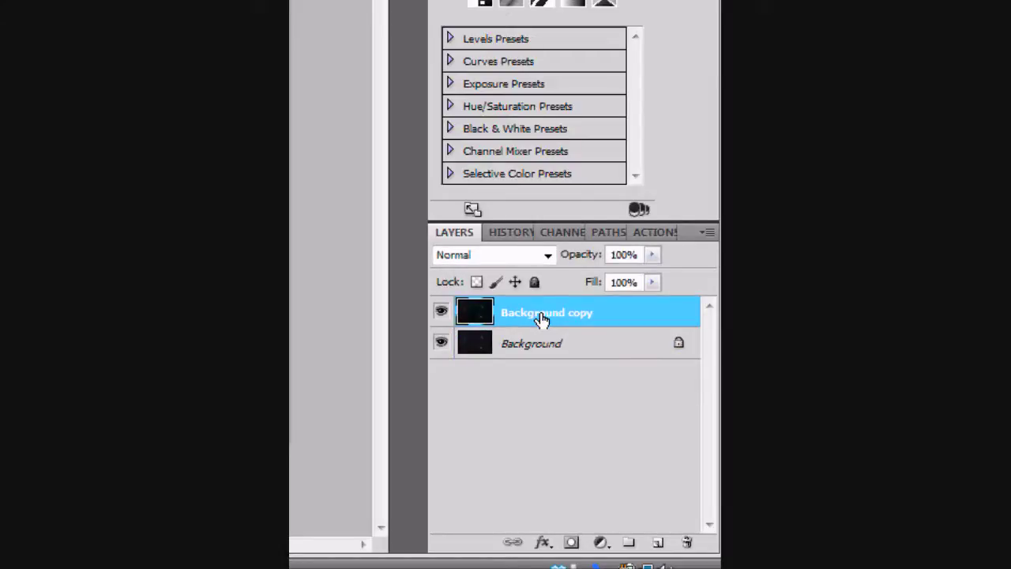
click(570, 544)
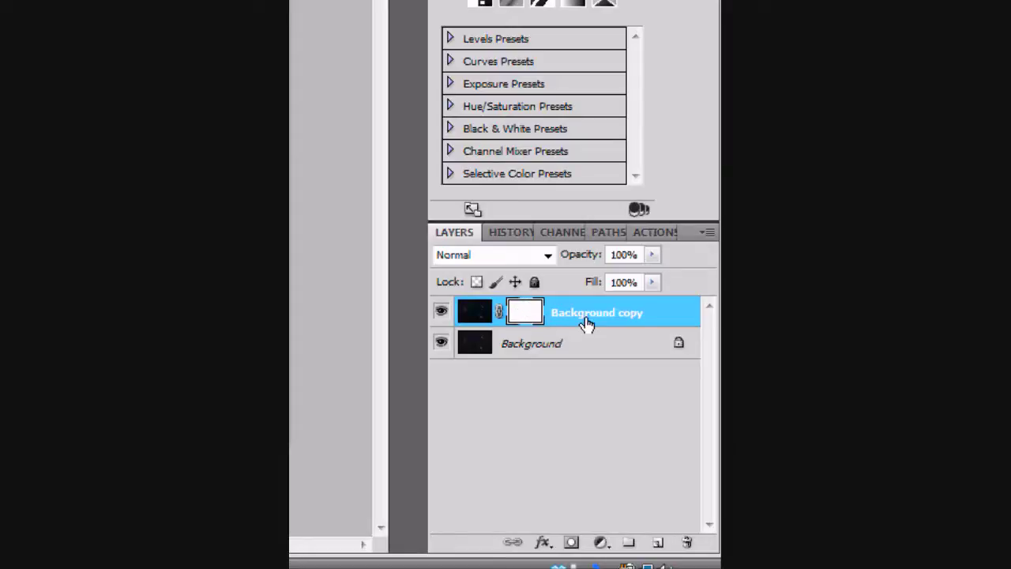
click(537, 345)
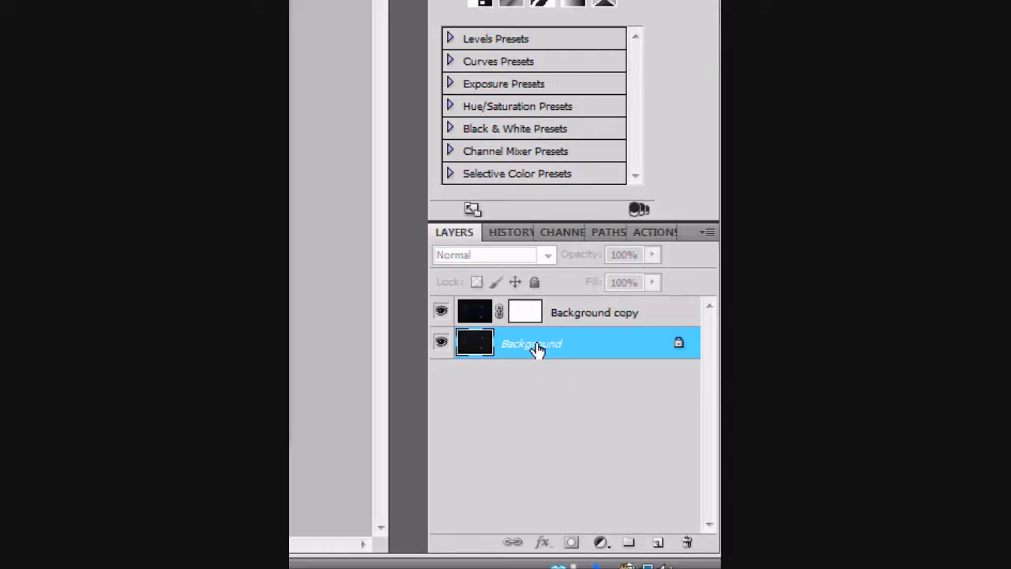
click(556, 310)
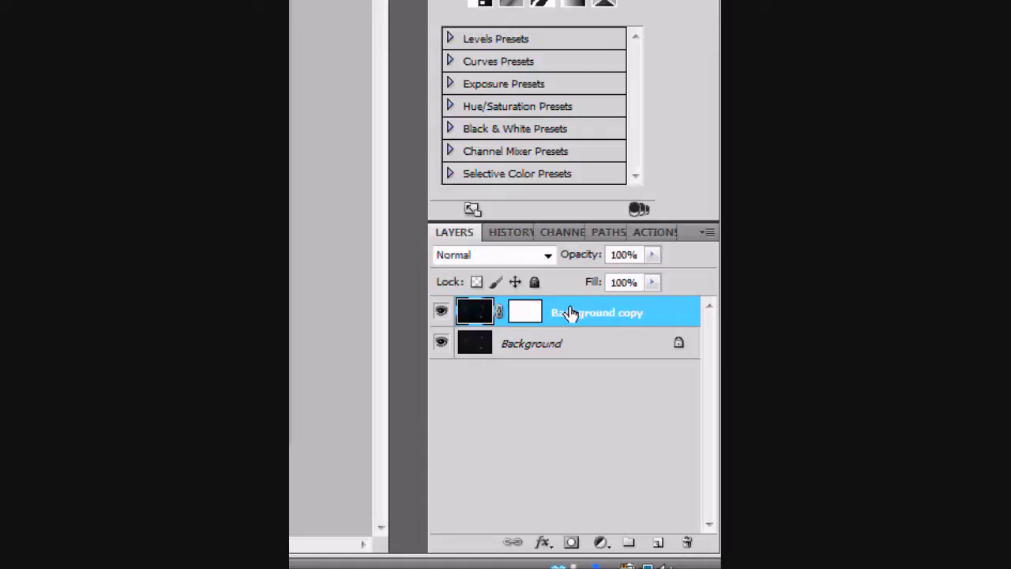
right_click(531, 313)
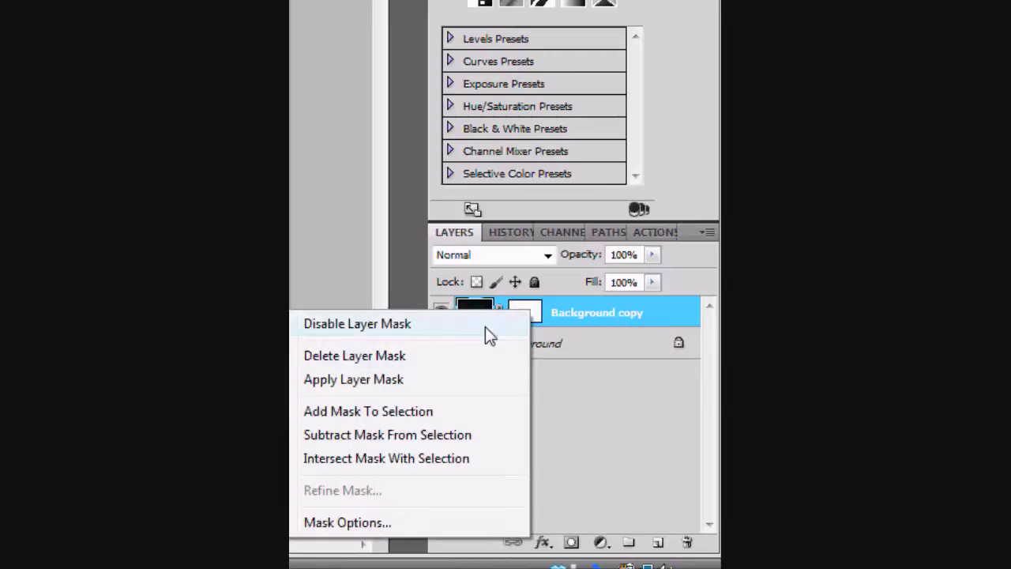
click(444, 357)
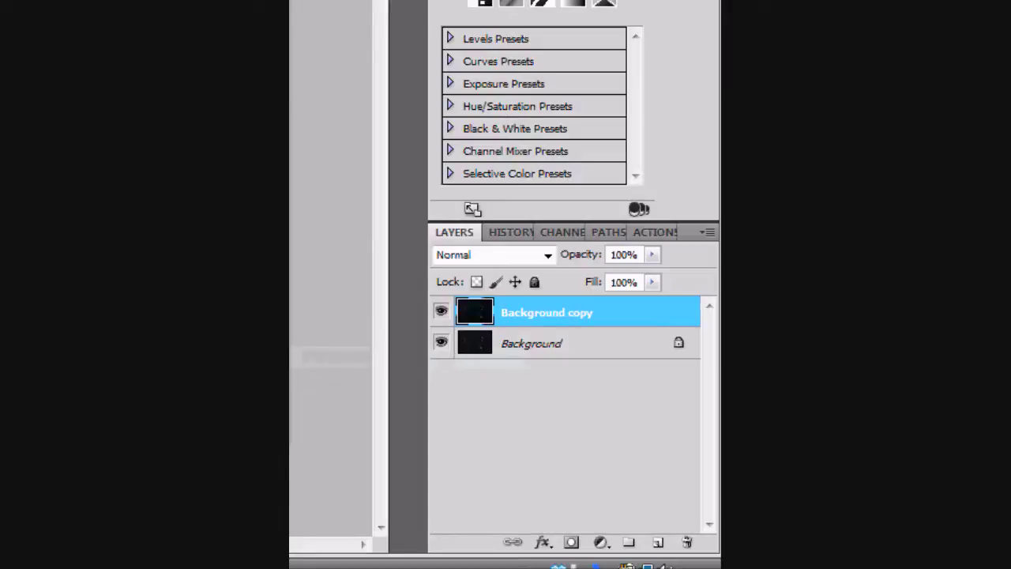
click(601, 549)
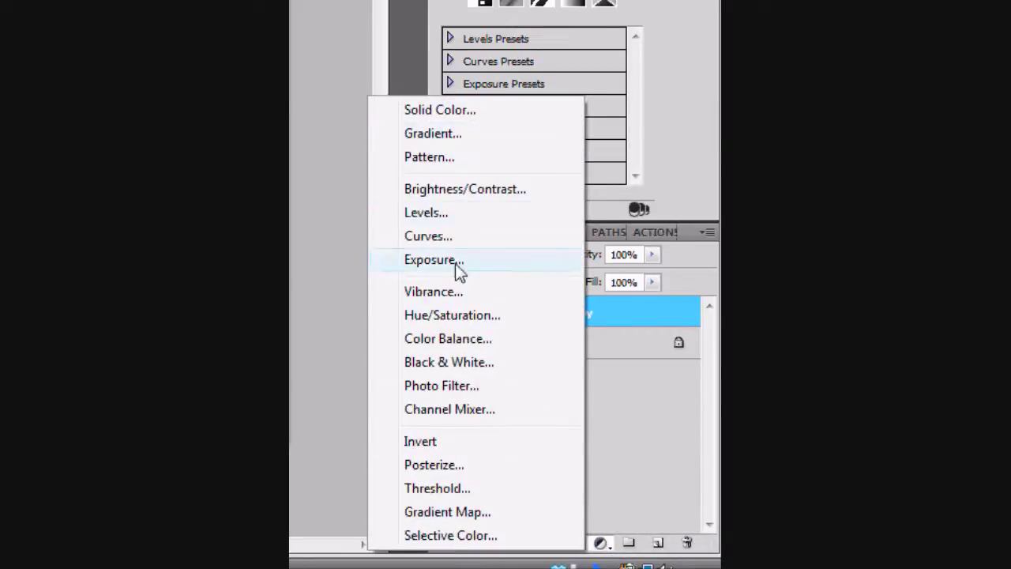
click(472, 320)
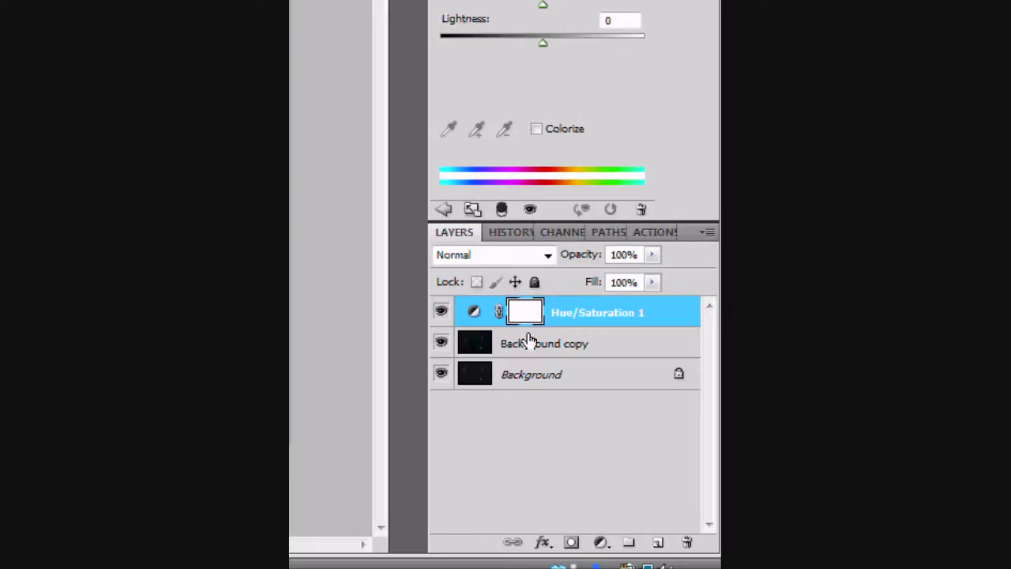
right_click(531, 316)
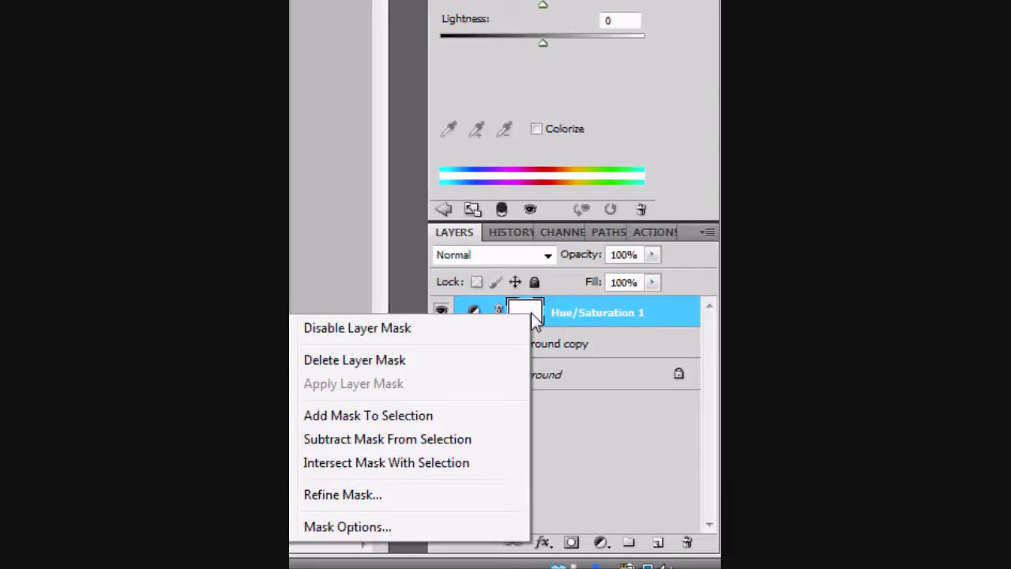
click(576, 320)
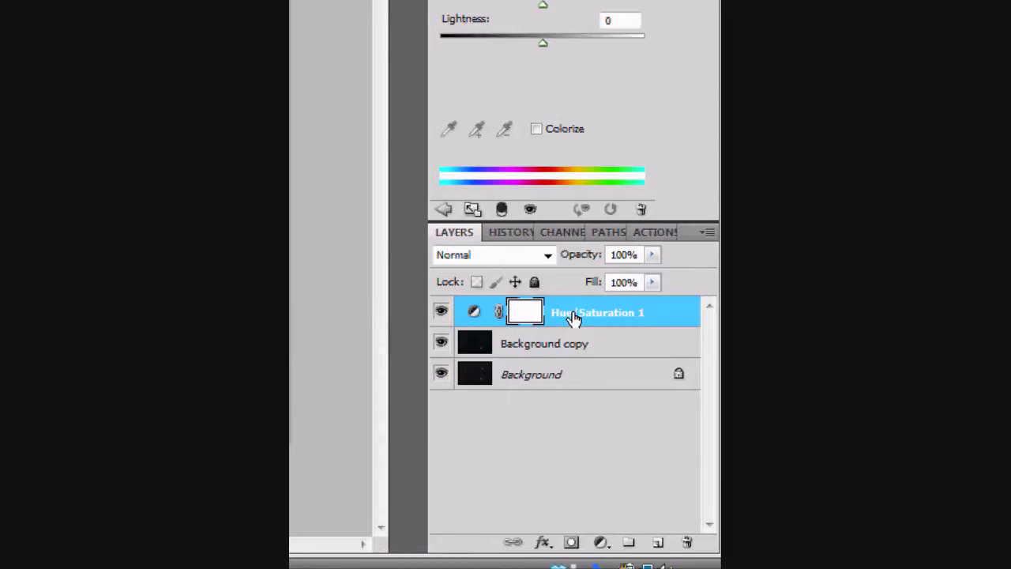
right_click(576, 318)
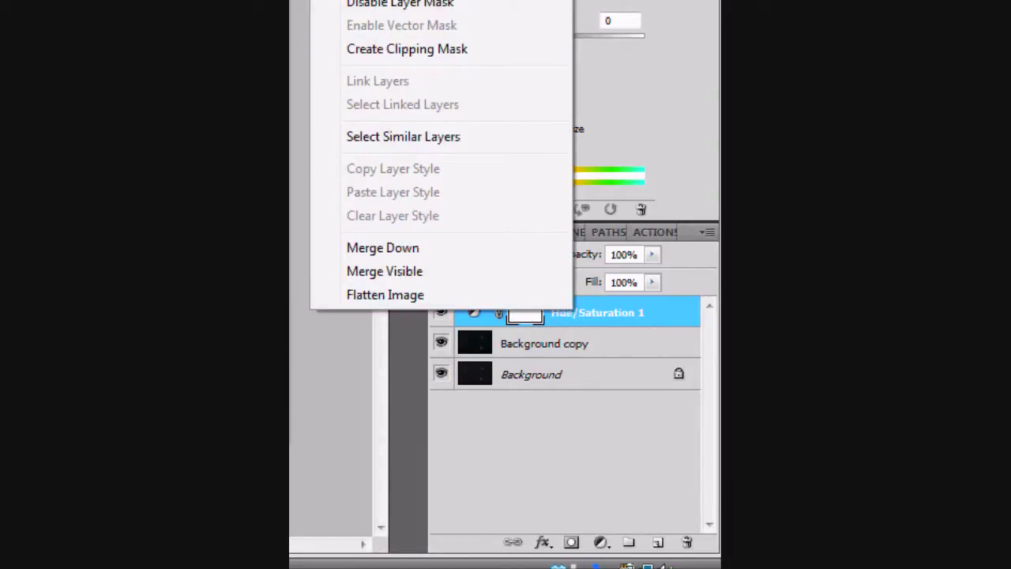
click(383, 247)
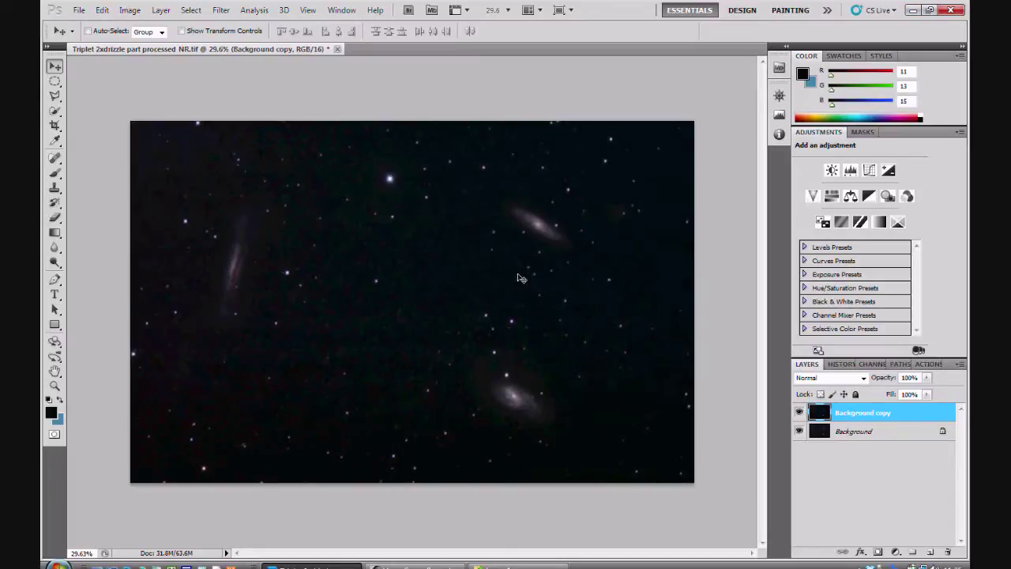
click(130, 10)
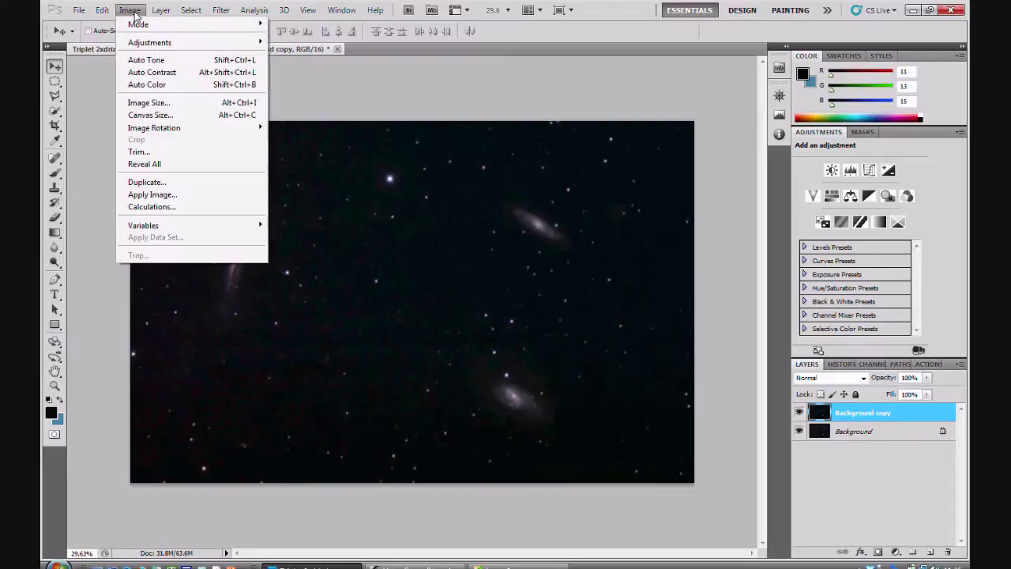
mouse_move(151, 44)
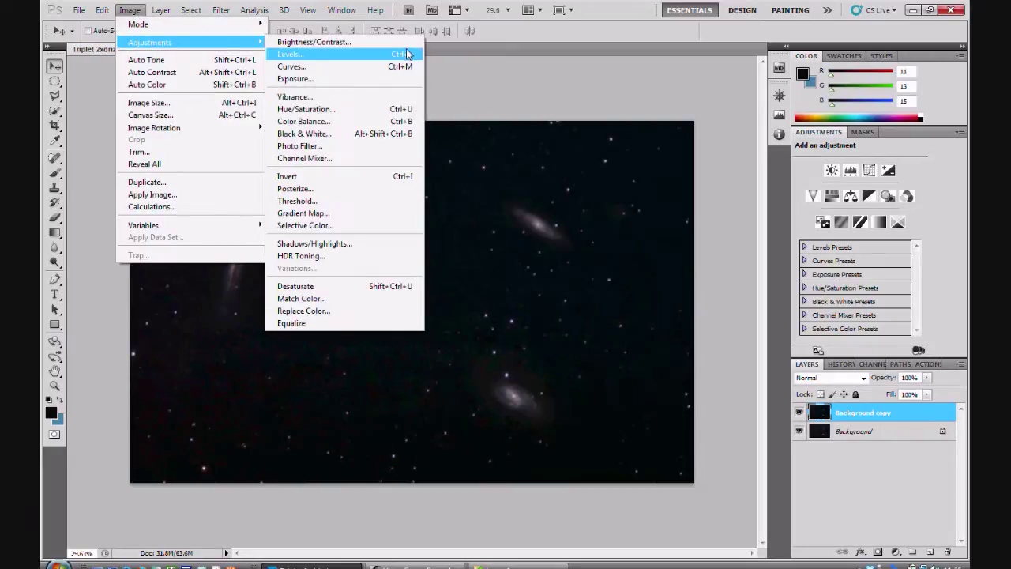
click(308, 115)
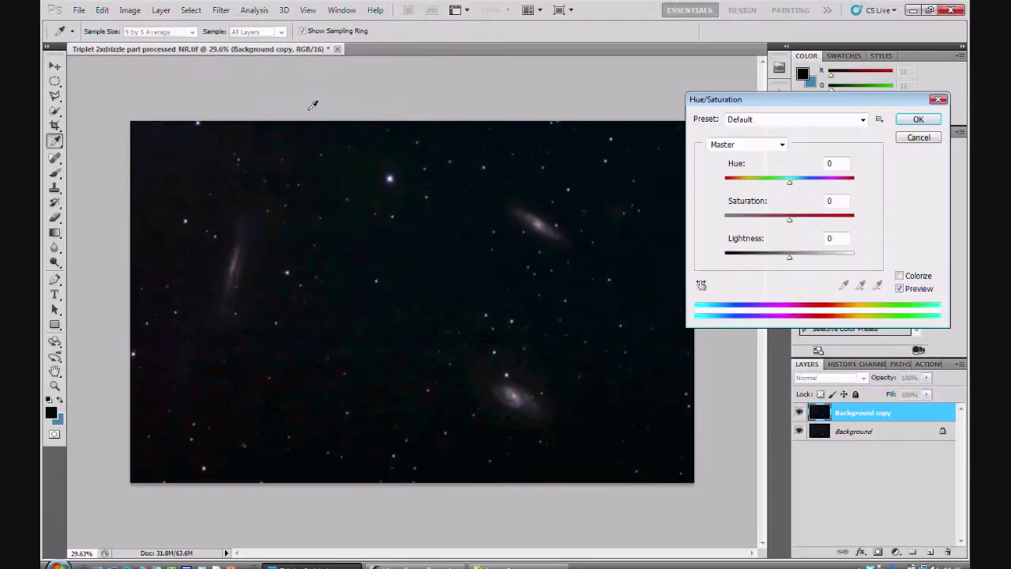
drag(788, 100, 479, 96)
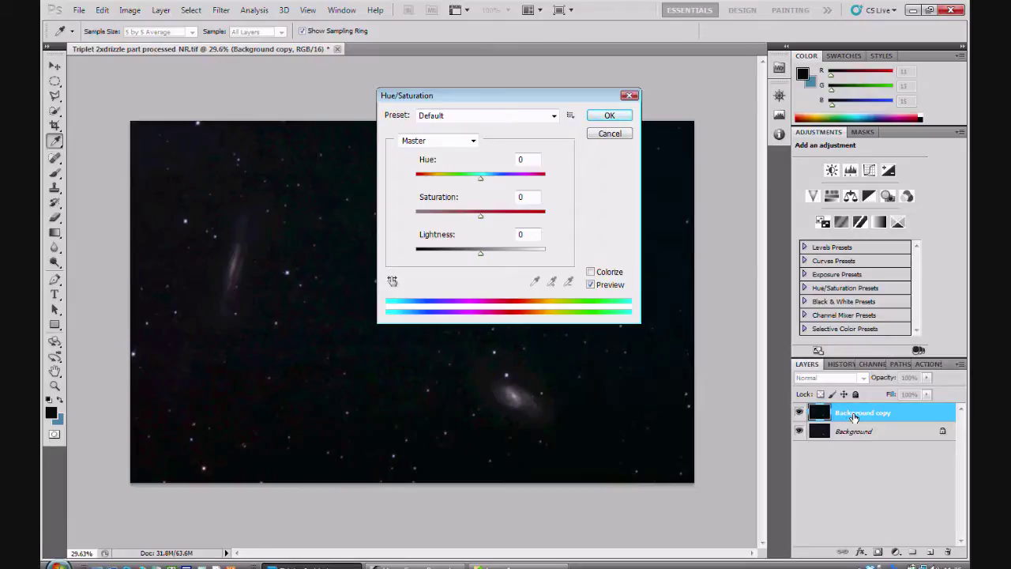
click(609, 134)
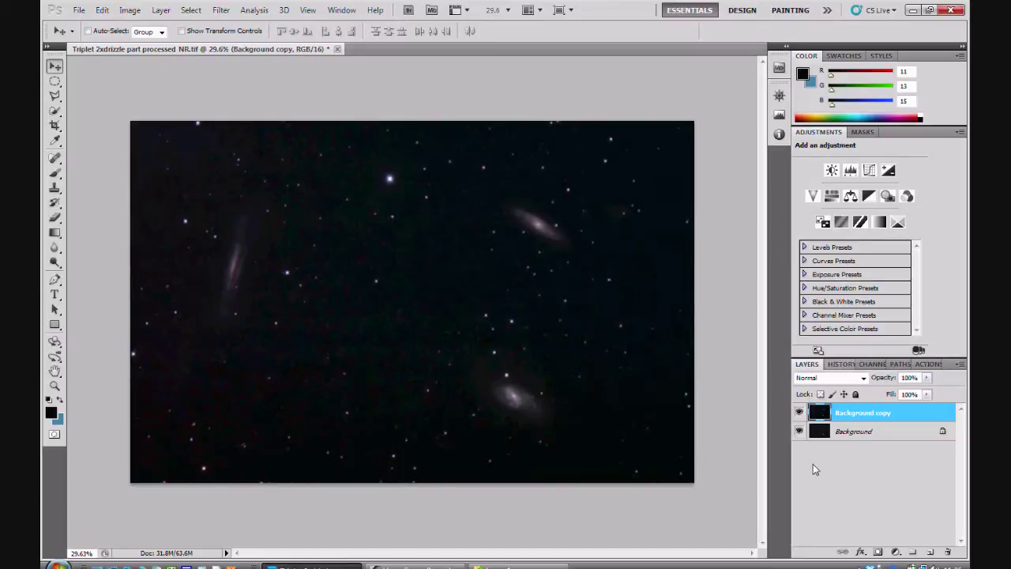
- Add a Hue/Saturation adjustment layer and switch between targeting the adjustment and its mask
click(896, 553)
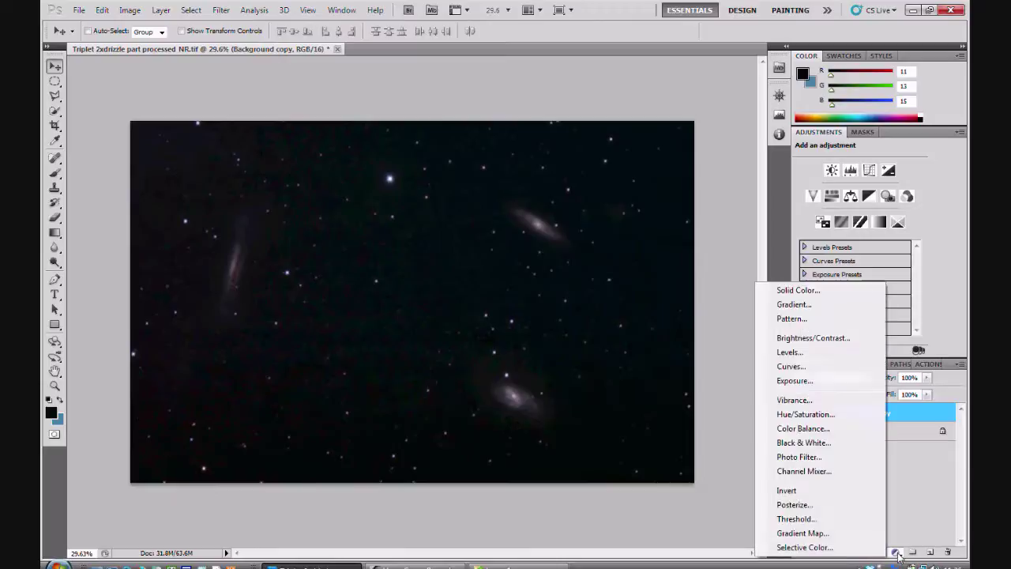
click(821, 417)
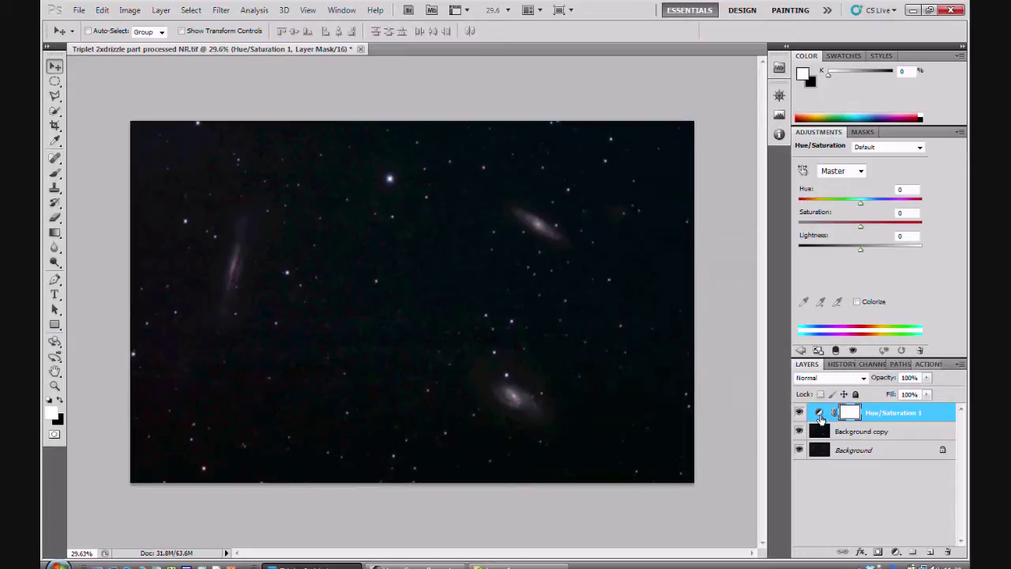
click(819, 414)
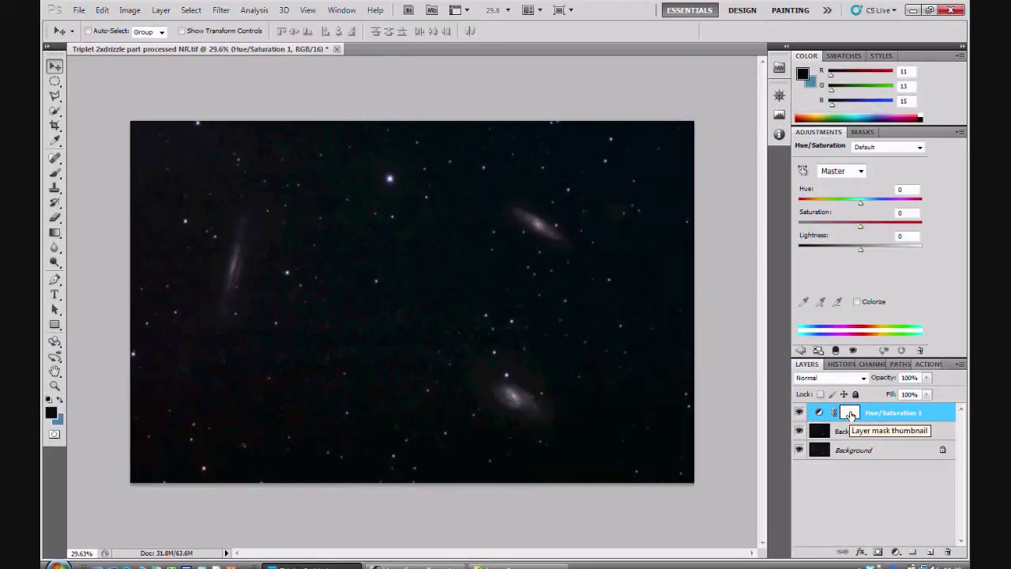
click(851, 414)
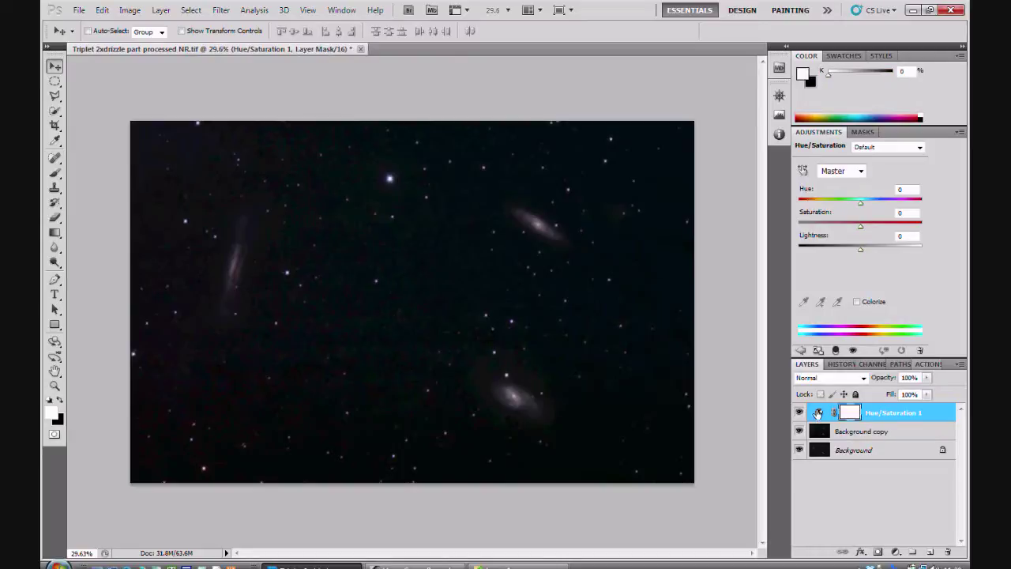
click(819, 414)
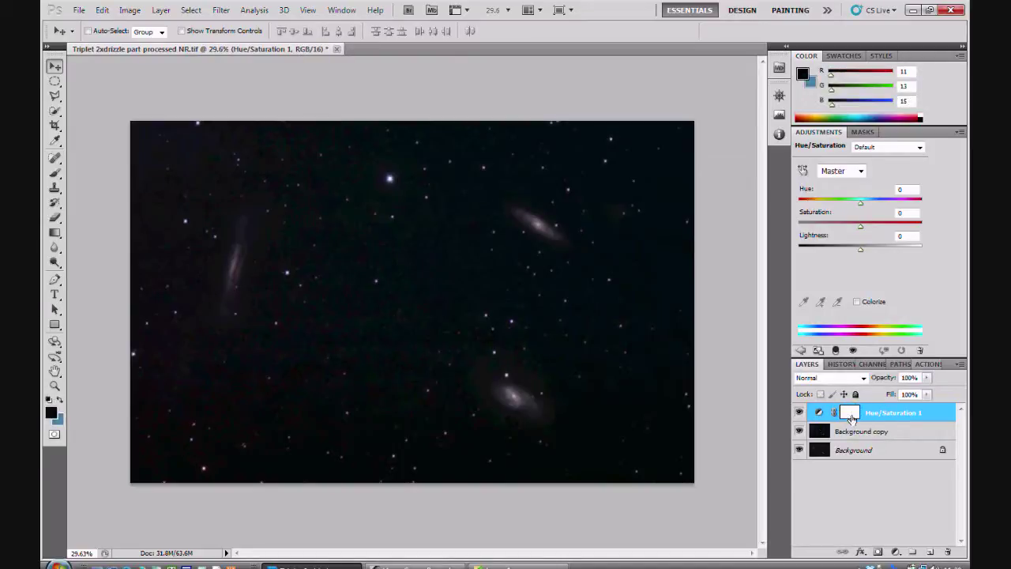
click(851, 414)
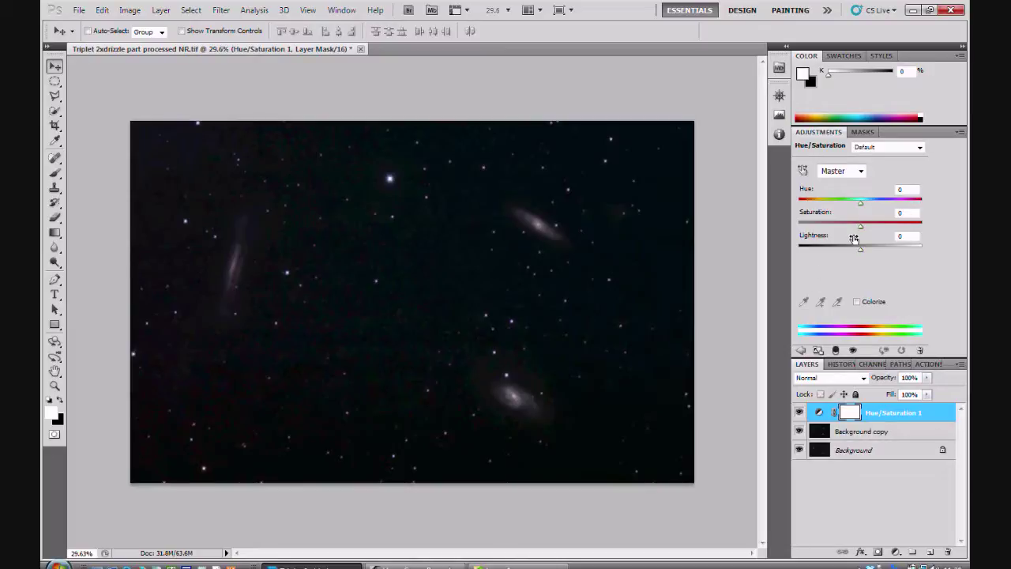
- Raise the Saturation slider to +57 in the Adjustments panel
click(861, 228)
drag(861, 228, 898, 237)
drag(897, 234, 897, 233)
- Toggle Hue/Saturation 1 visibility repeatedly to compare the image with and without the +57 boost
scroll(516, 418, up, 1)
scroll(512, 419, up, 4)
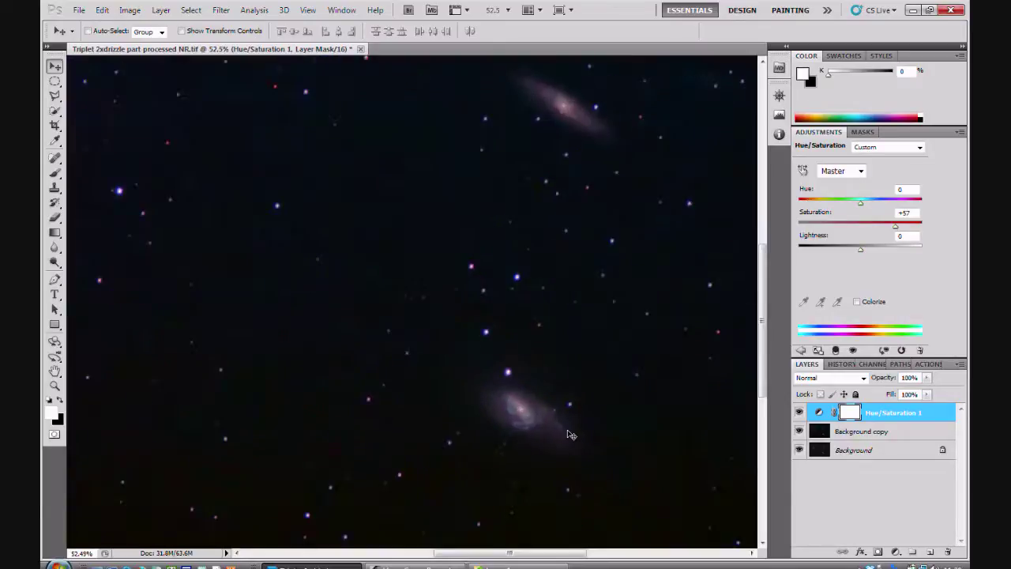
scroll(538, 433, up, 4)
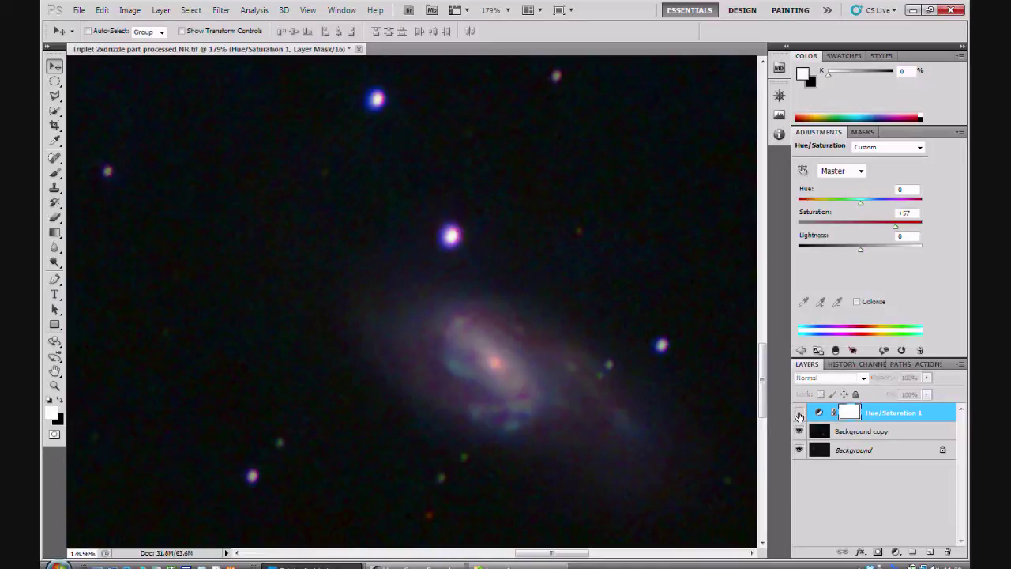
click(800, 414)
click(800, 413)
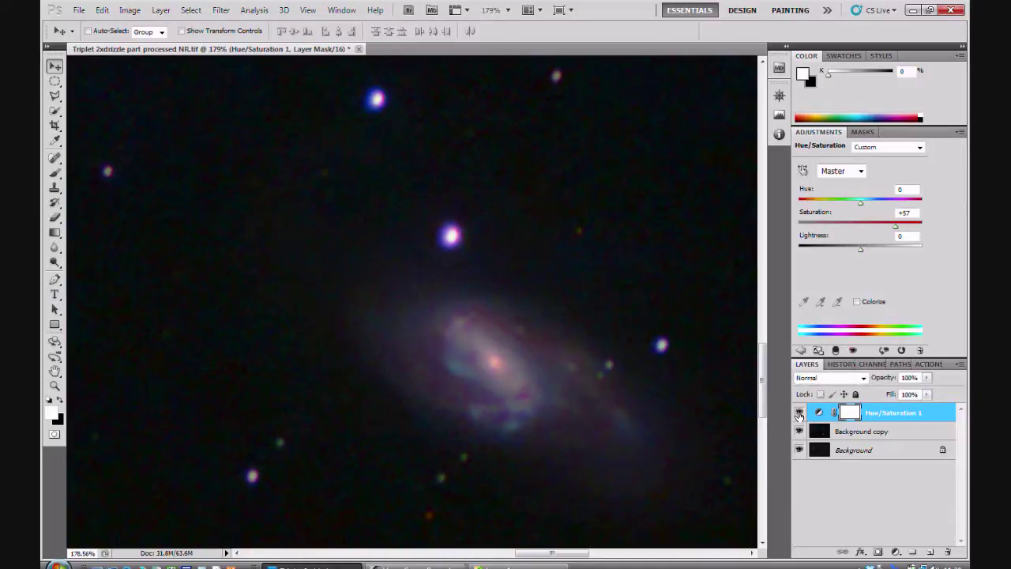
click(800, 413)
click(799, 413)
click(800, 413)
click(800, 413)
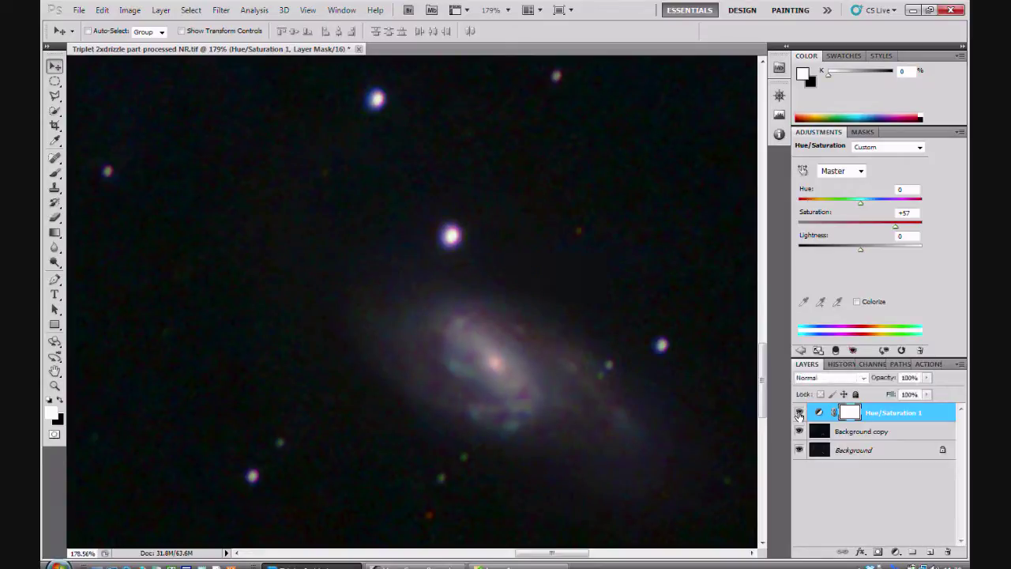
click(800, 413)
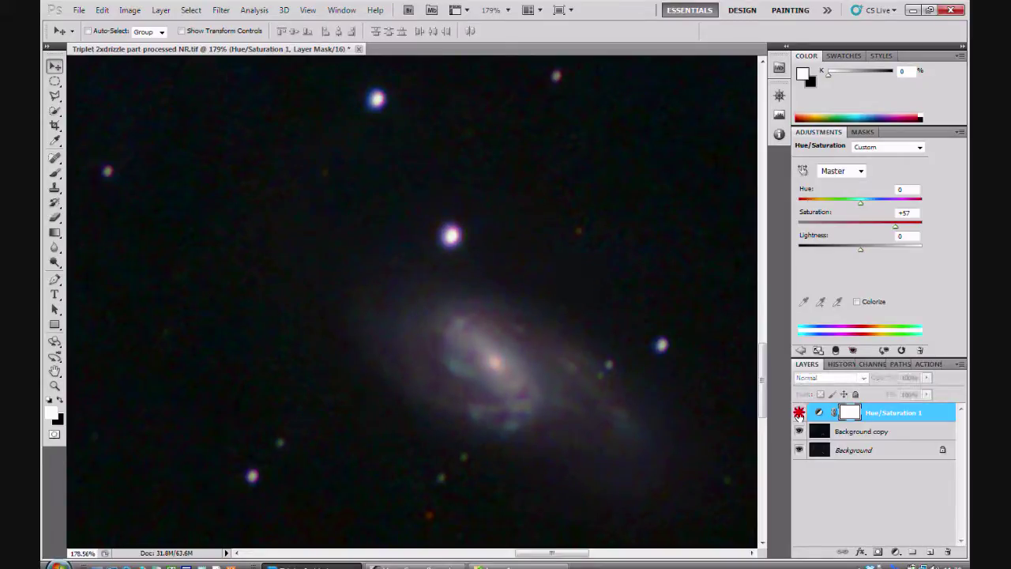
click(799, 413)
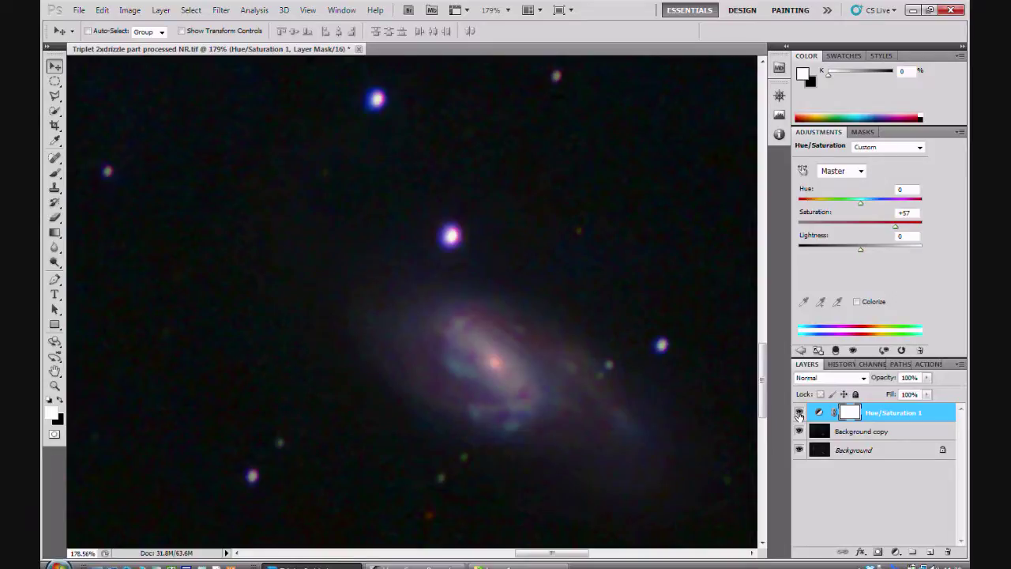
- Zoom in to 135% on one galaxy
scroll(553, 305, down, 3)
scroll(553, 305, down, 5)
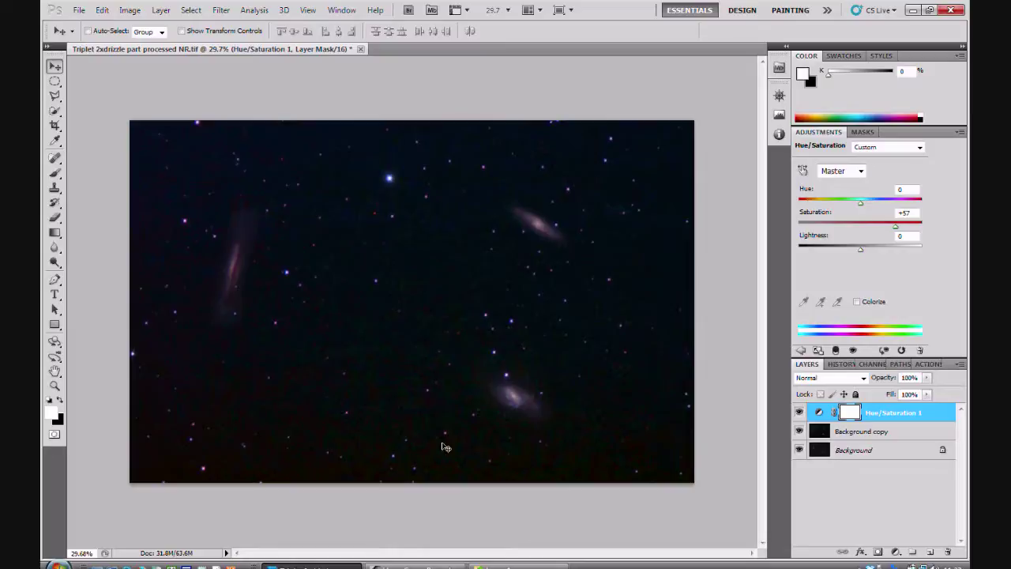
scroll(506, 257, up, 2)
scroll(613, 224, up, 3)
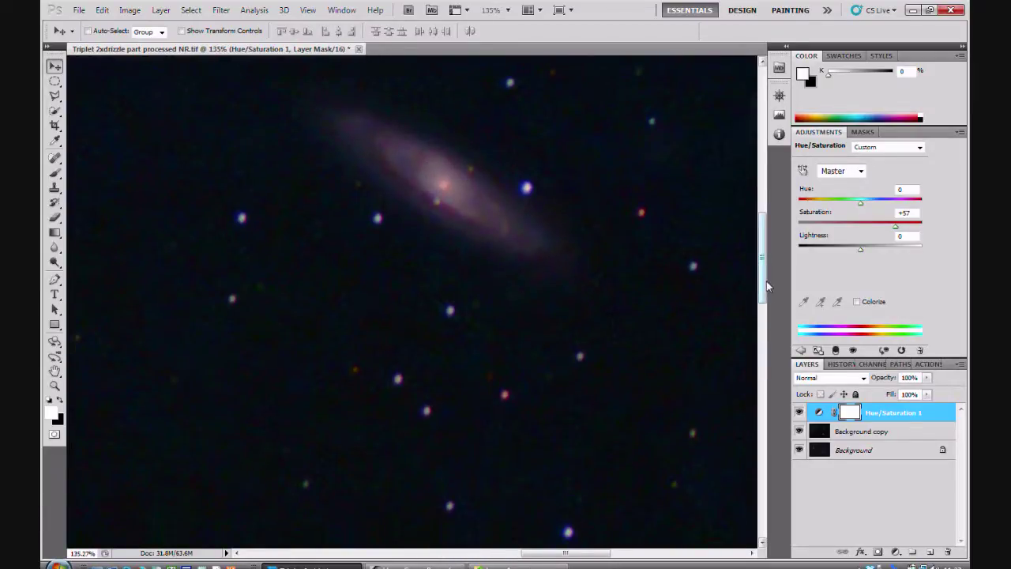
- Open the foreground Color Picker and cancel it without changes
drag(768, 282, 763, 262)
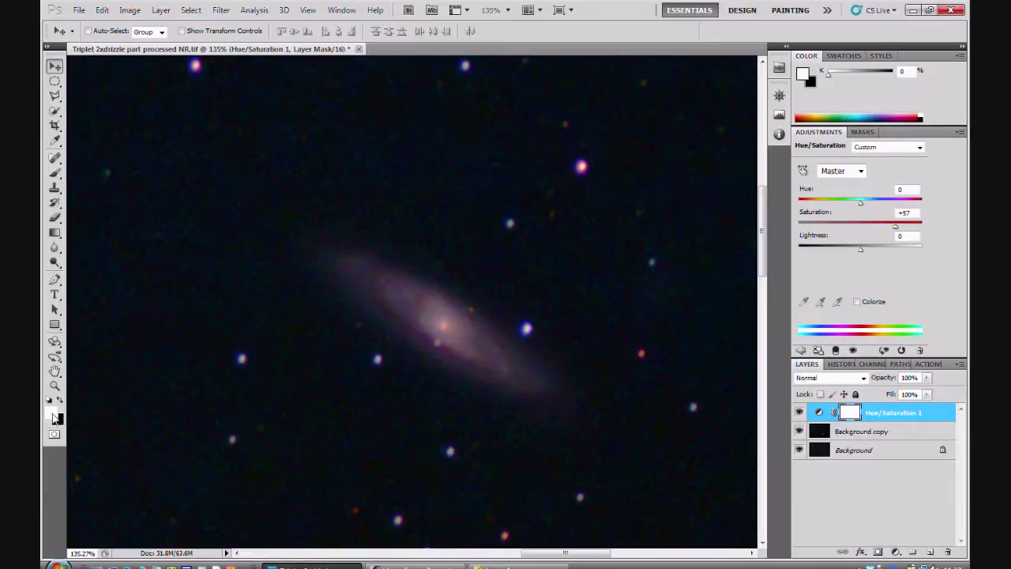
click(56, 417)
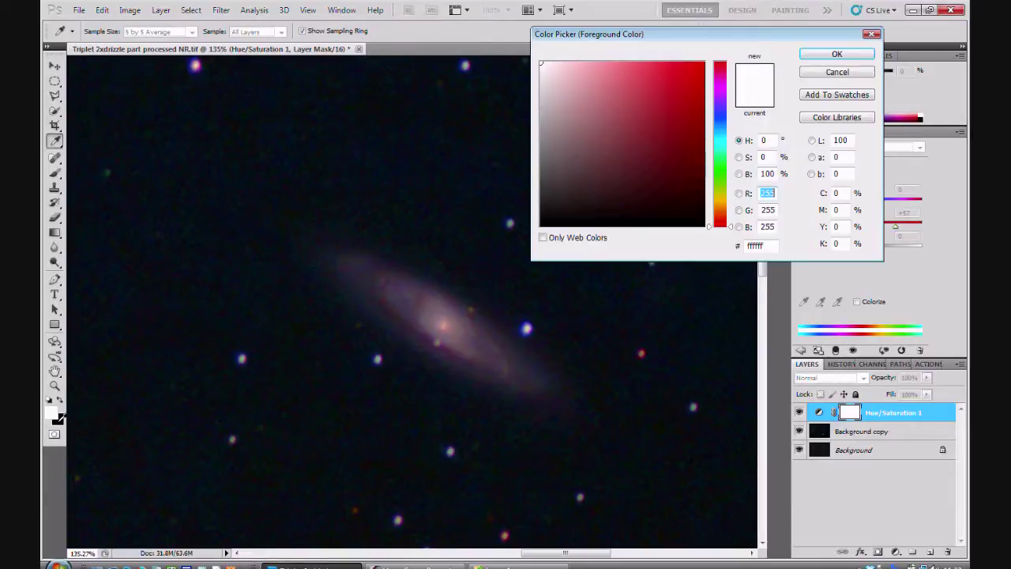
click(838, 72)
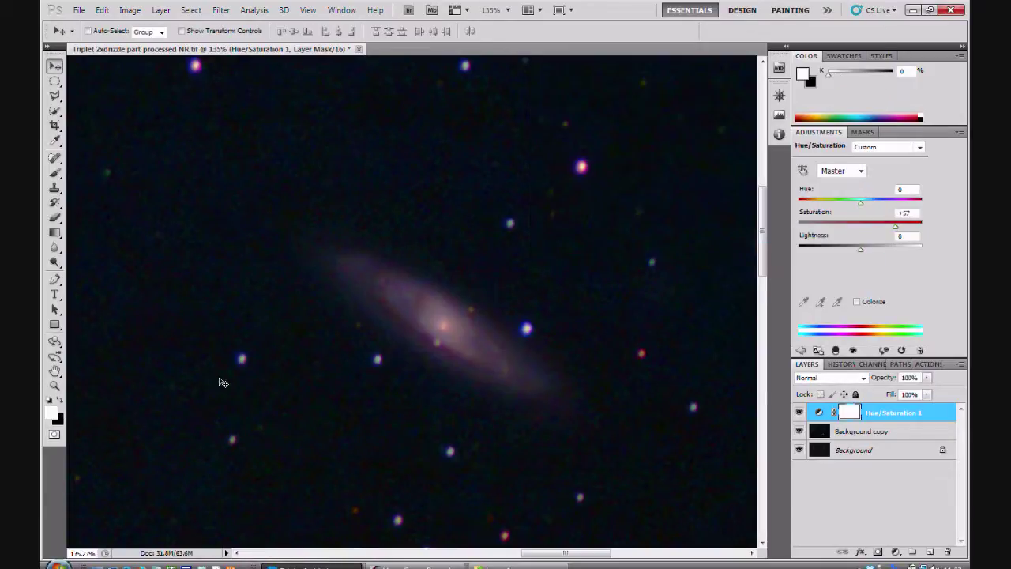
- Make black the foreground colour and select the Brush tool
click(62, 402)
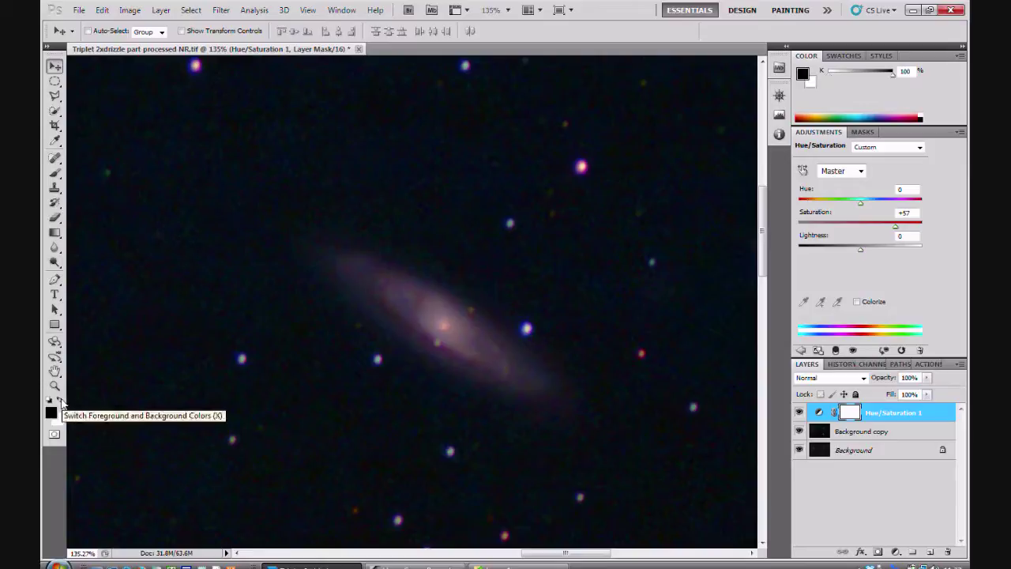
click(62, 402)
click(62, 402)
click(61, 401)
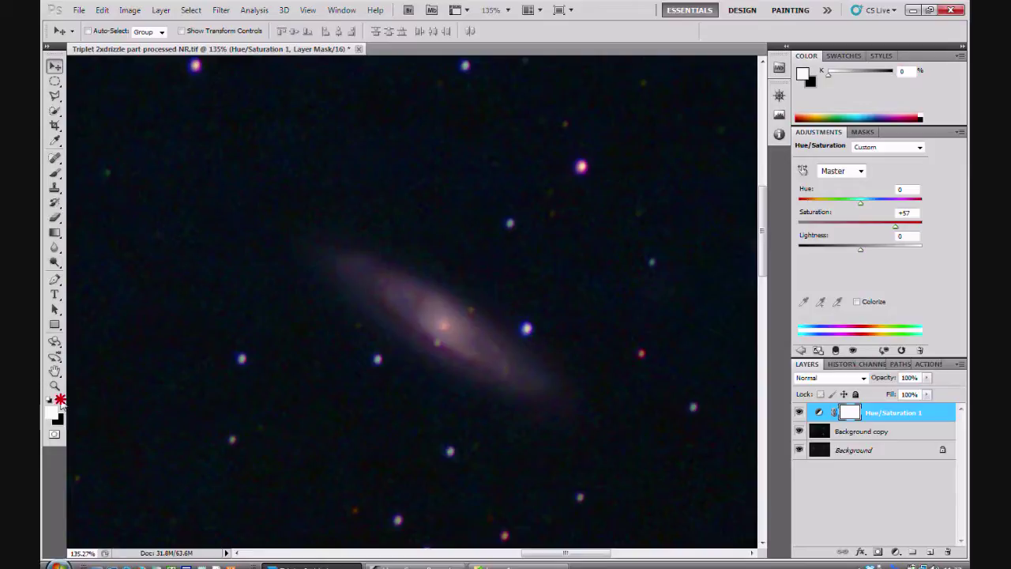
click(62, 401)
click(61, 401)
click(62, 402)
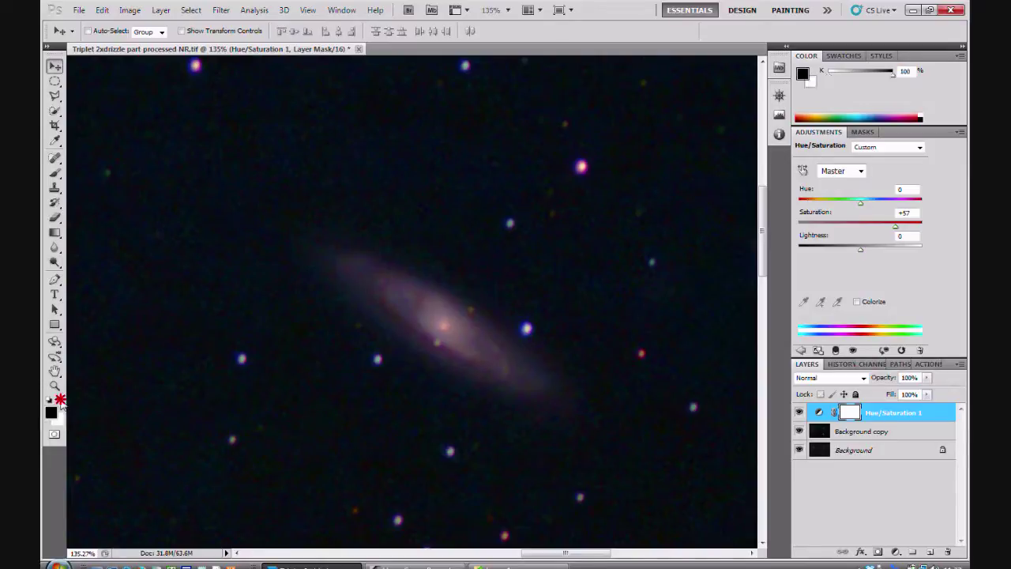
click(62, 401)
click(62, 401)
click(61, 403)
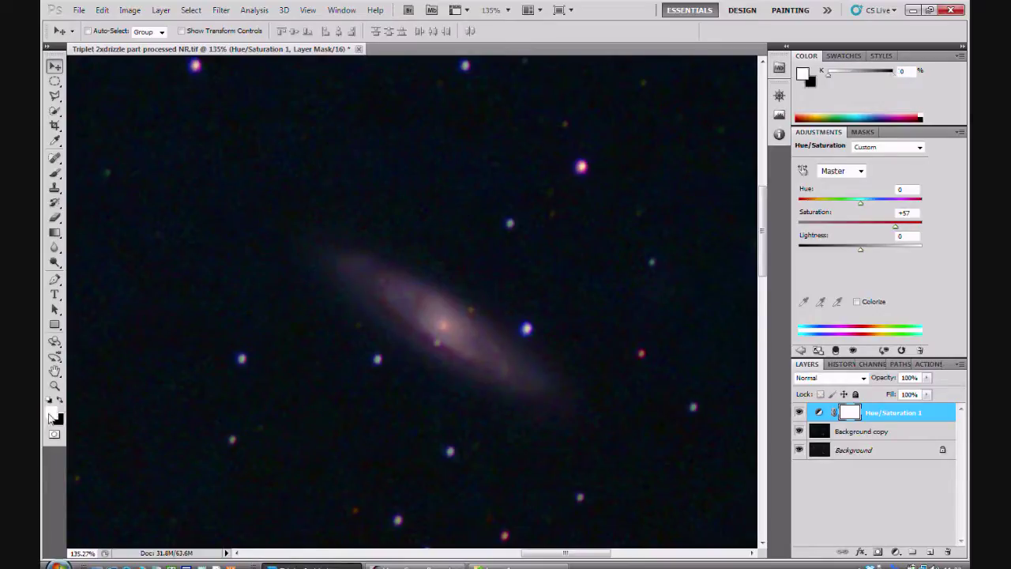
click(61, 402)
click(56, 174)
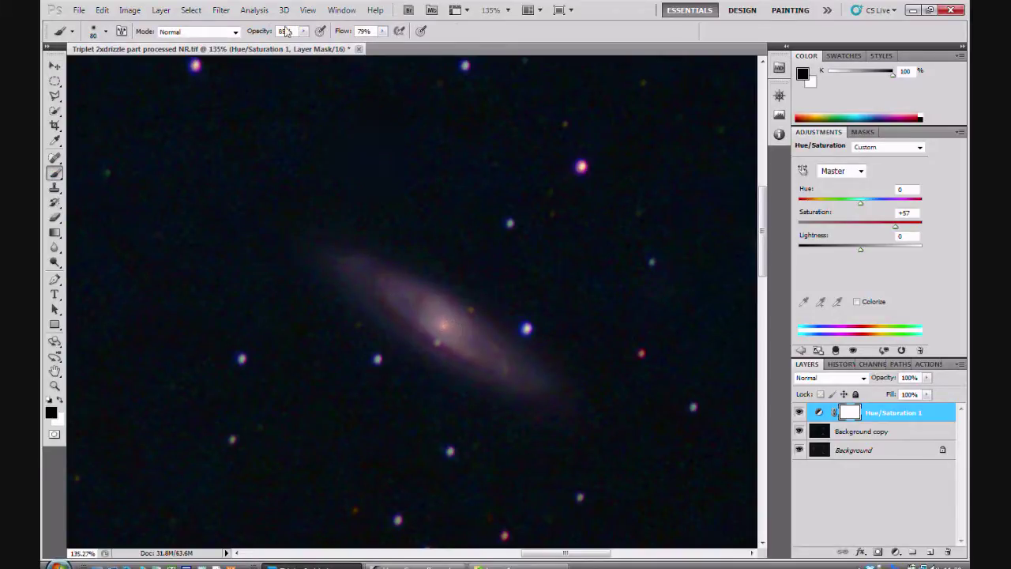
- Set the brush opacity to 100% in the options bar
click(303, 35)
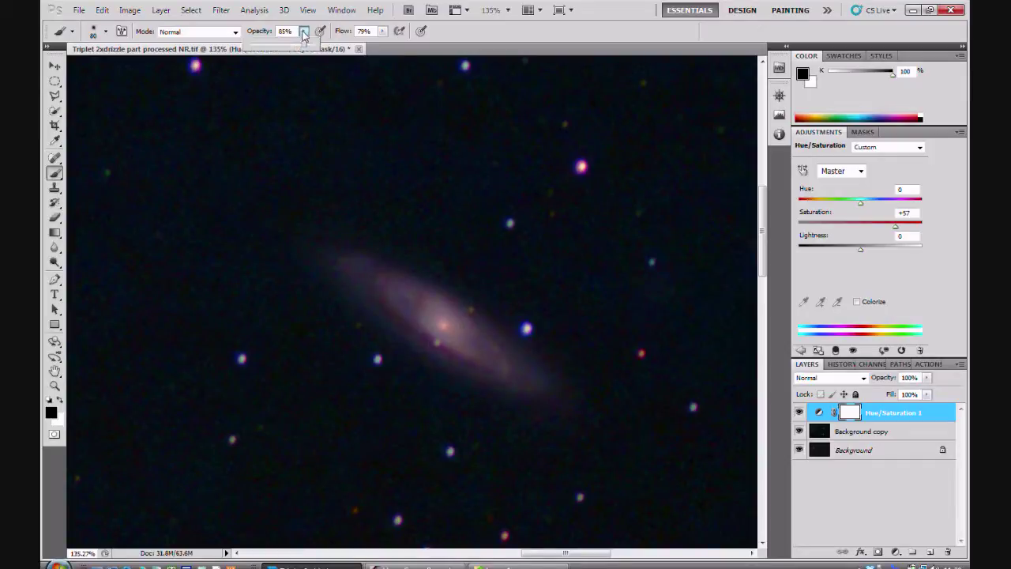
drag(306, 47, 316, 50)
click(305, 35)
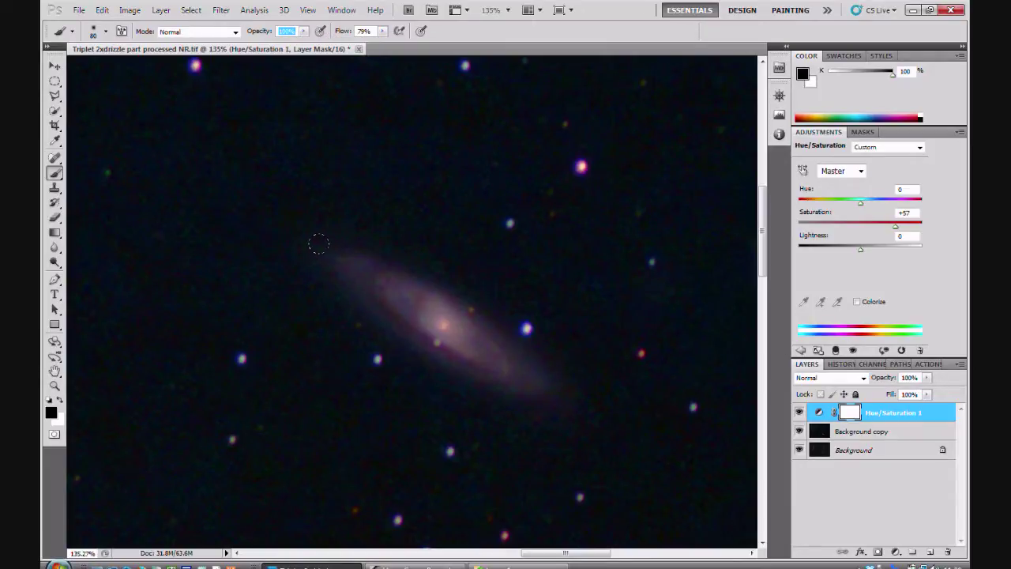
- Paint a black stroke along the central galaxy on the mask and preview the mask alone
mouse_move(319, 245)
mouse_down()
mouse_move(484, 343)
mouse_move(446, 328)
mouse_move(367, 272)
mouse_move(520, 362)
mouse_move(334, 264)
mouse_move(508, 356)
mouse_move(323, 242)
mouse_move(509, 360)
mouse_up()
alt+click(852, 412)
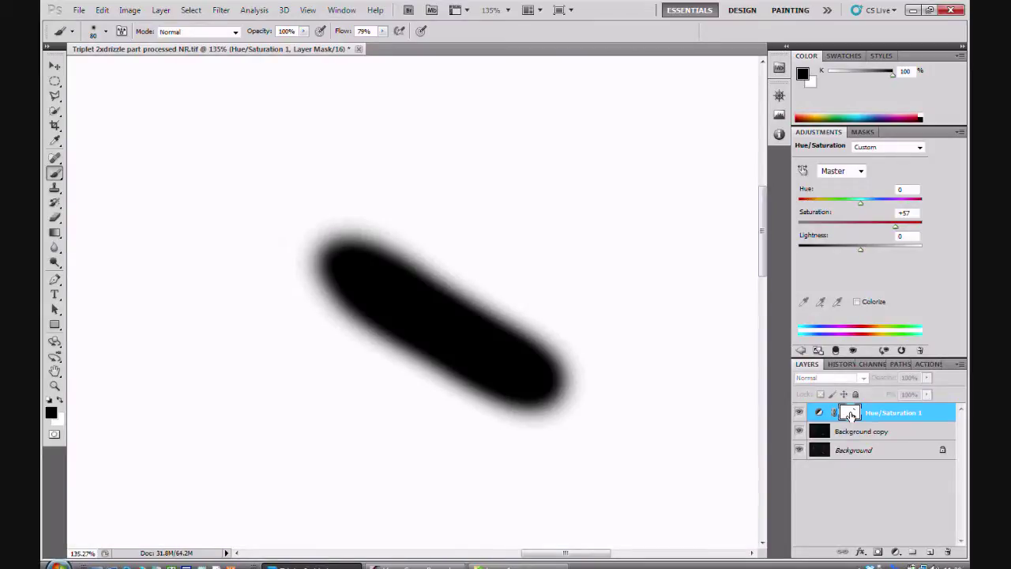
alt+click(851, 412)
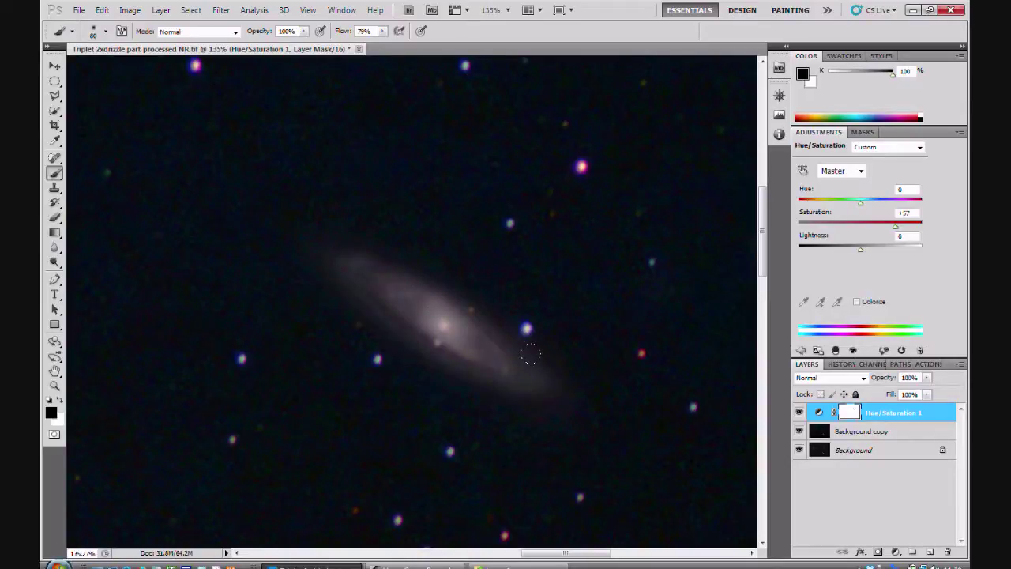
right_click(848, 417)
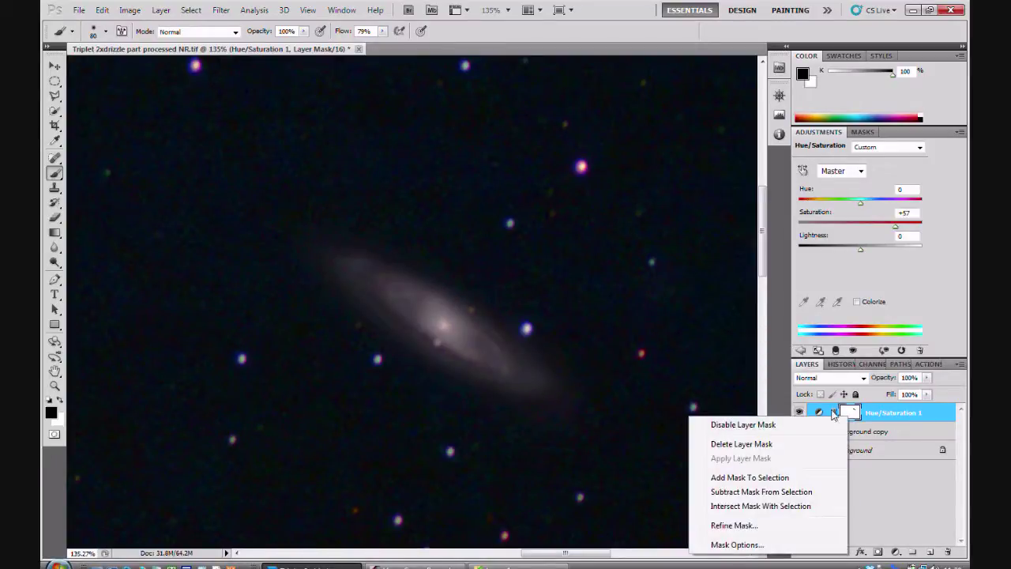
click(745, 425)
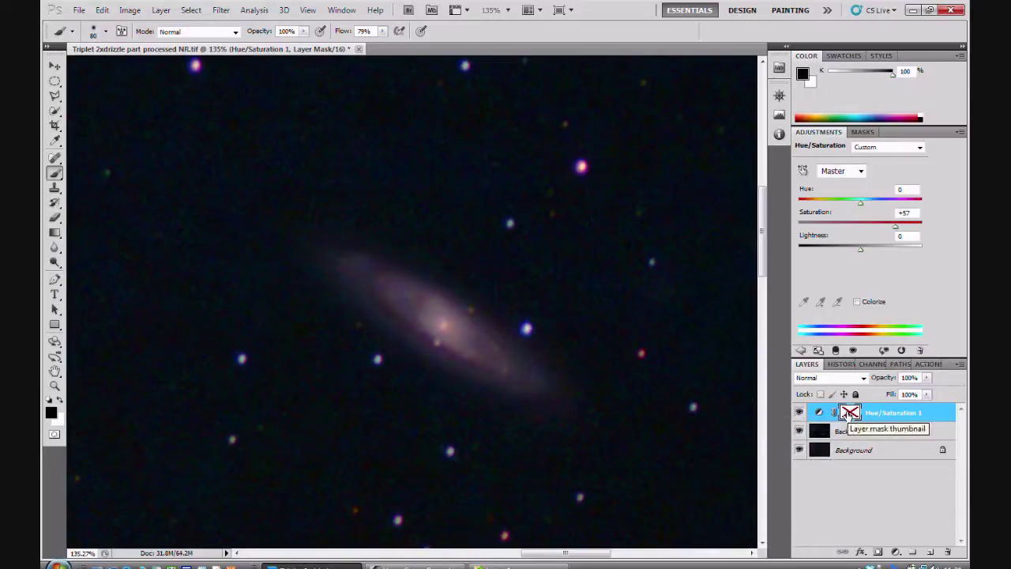
right_click(849, 412)
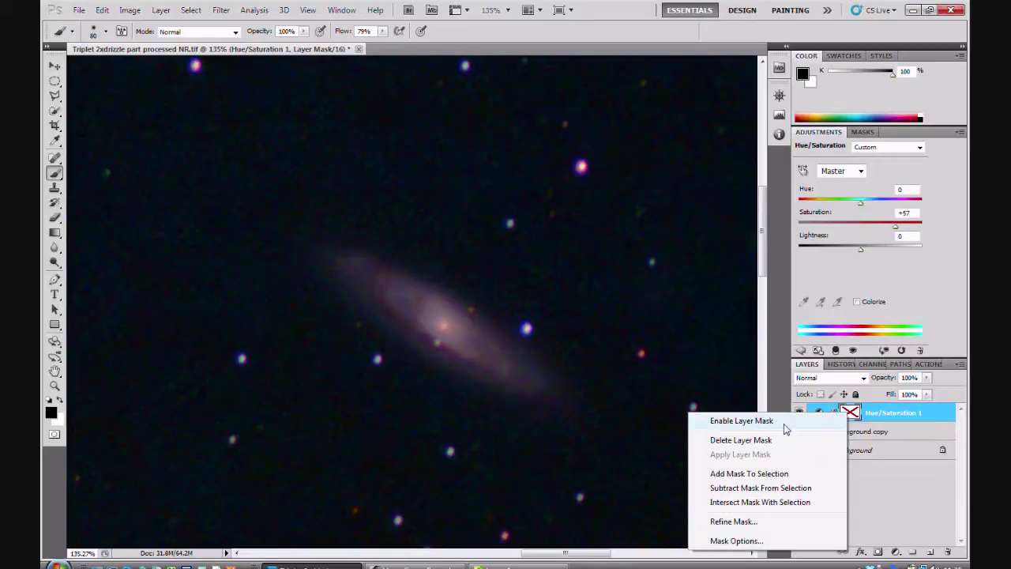
click(786, 426)
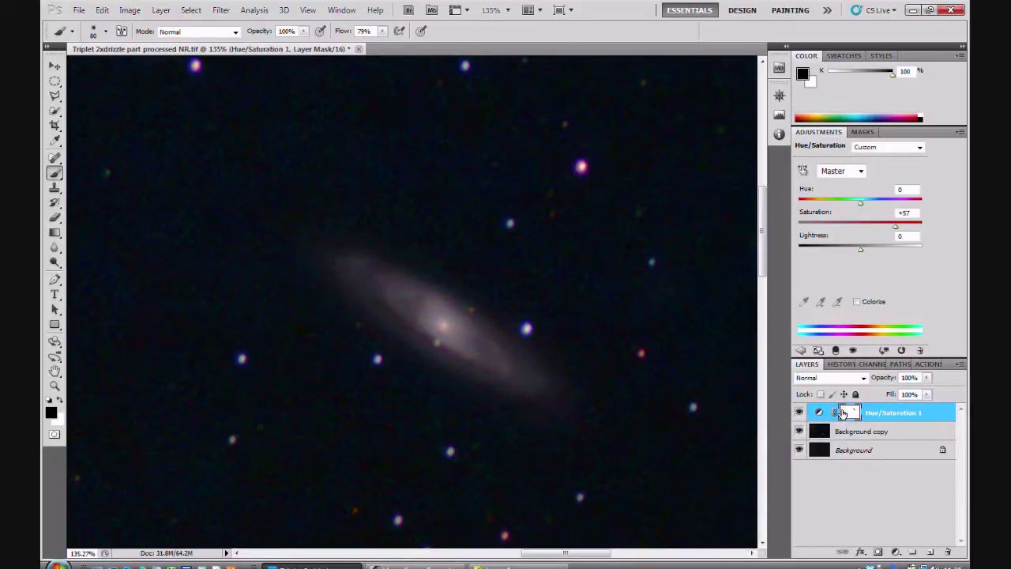
right_click(843, 413)
click(782, 420)
right_click(850, 411)
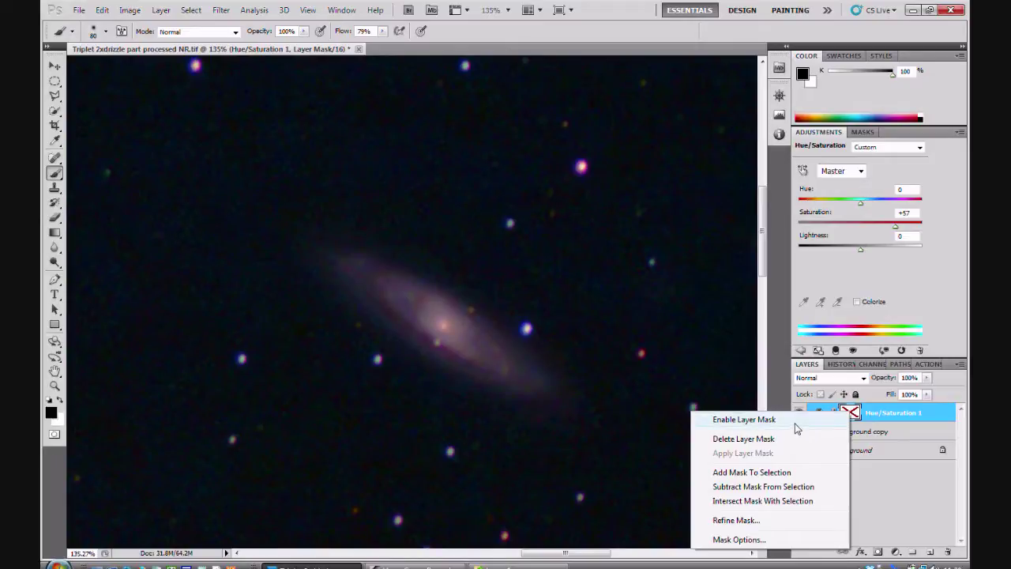
click(744, 420)
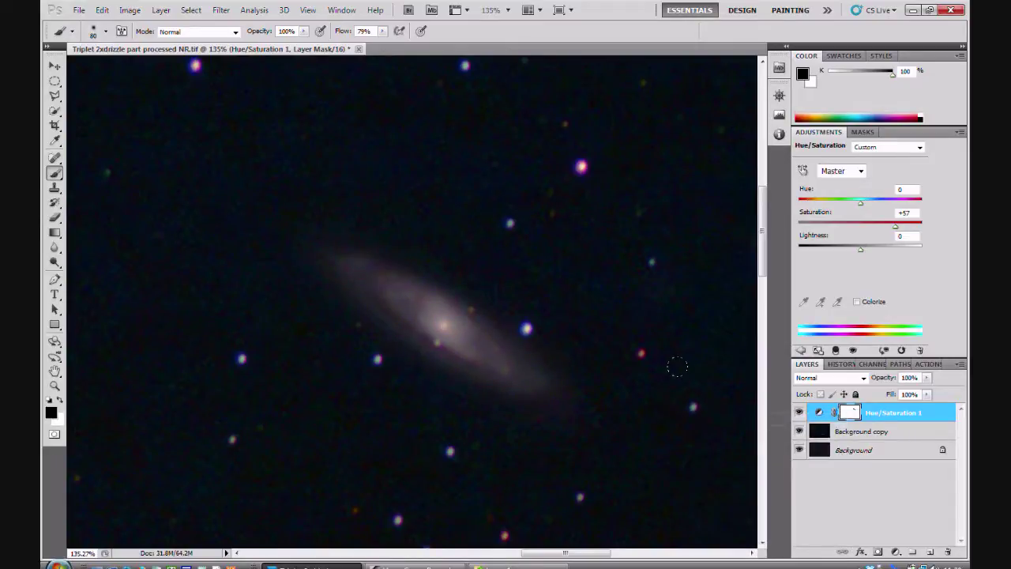
- Zoom out and revert to the Modify Hue/Saturation Layer state in History
scroll(677, 365, down, 8)
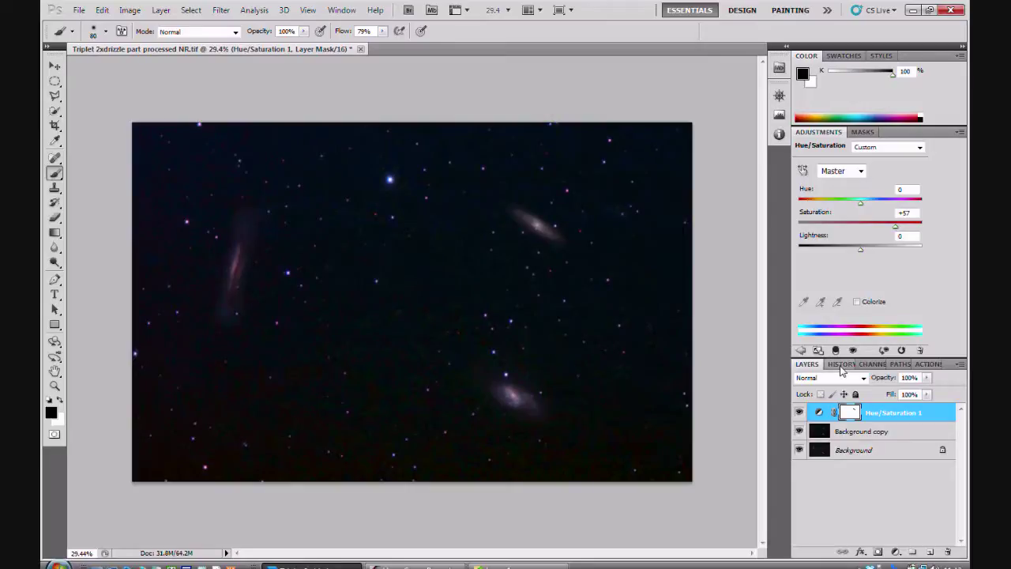
click(841, 364)
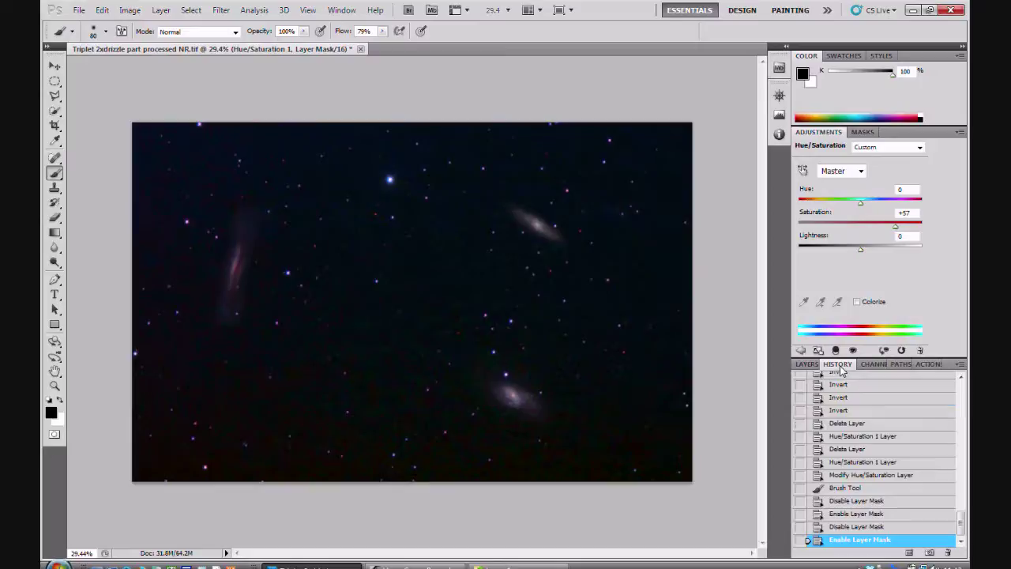
click(848, 477)
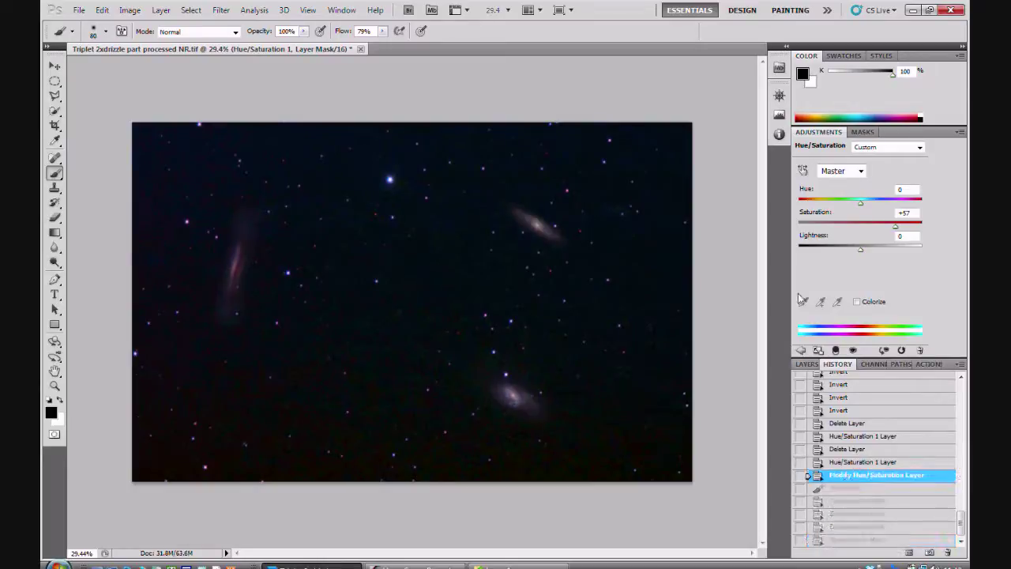
- Back in Layers, view the mask alone to confirm it is entirely white
click(802, 365)
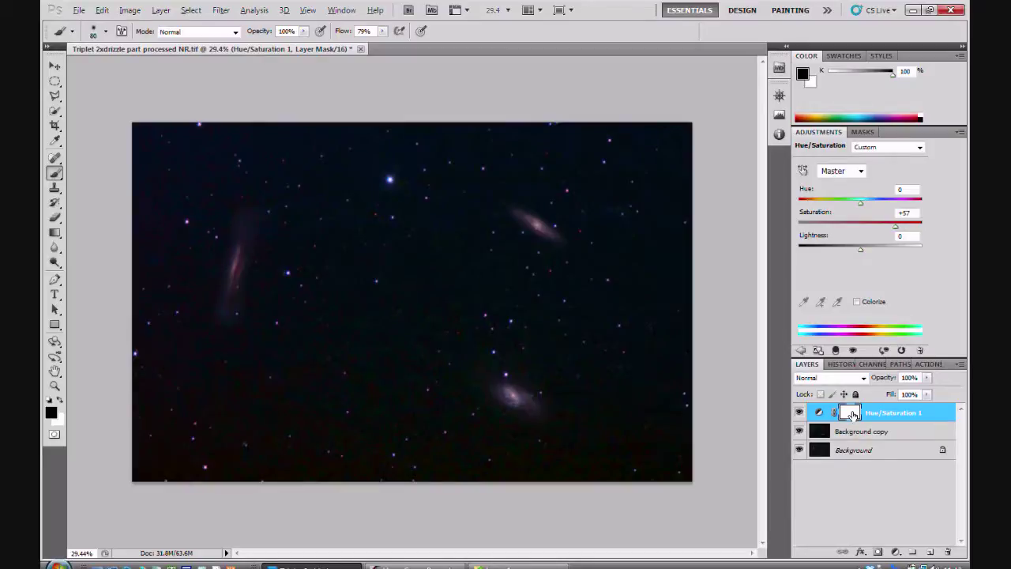
alt+click(853, 414)
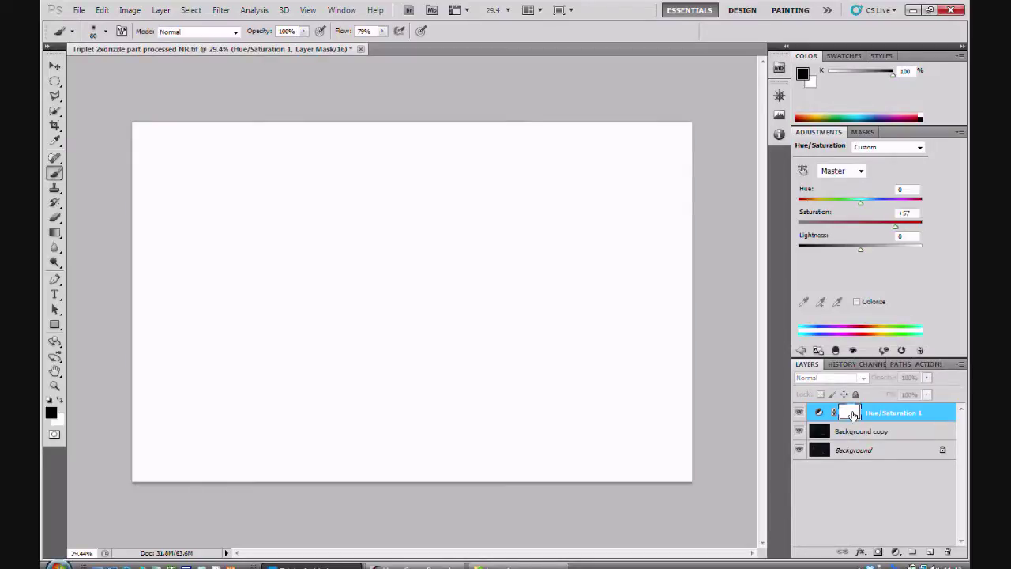
alt+click(852, 414)
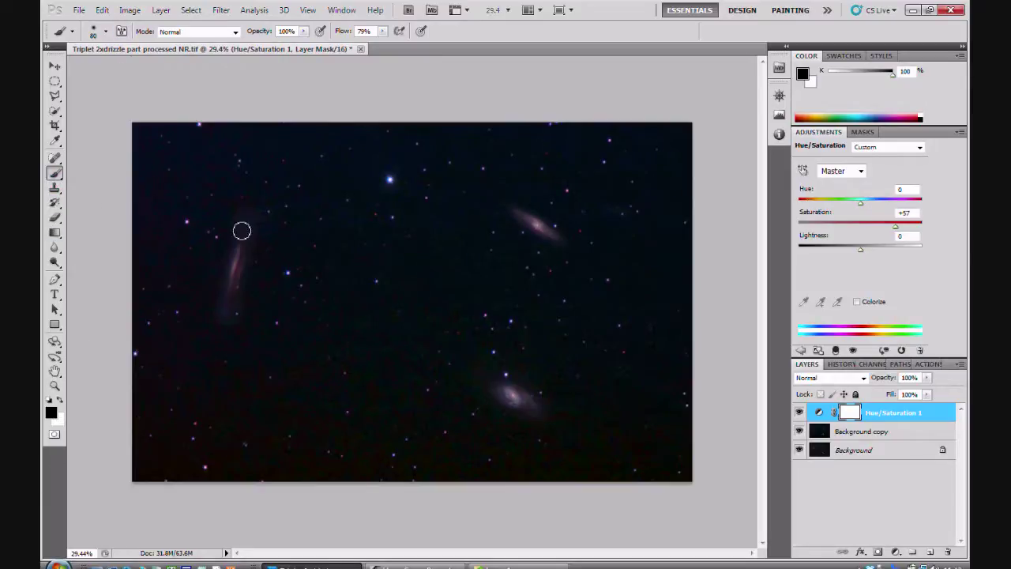
- Set the brush size to about 329 px
click(107, 34)
click(176, 68)
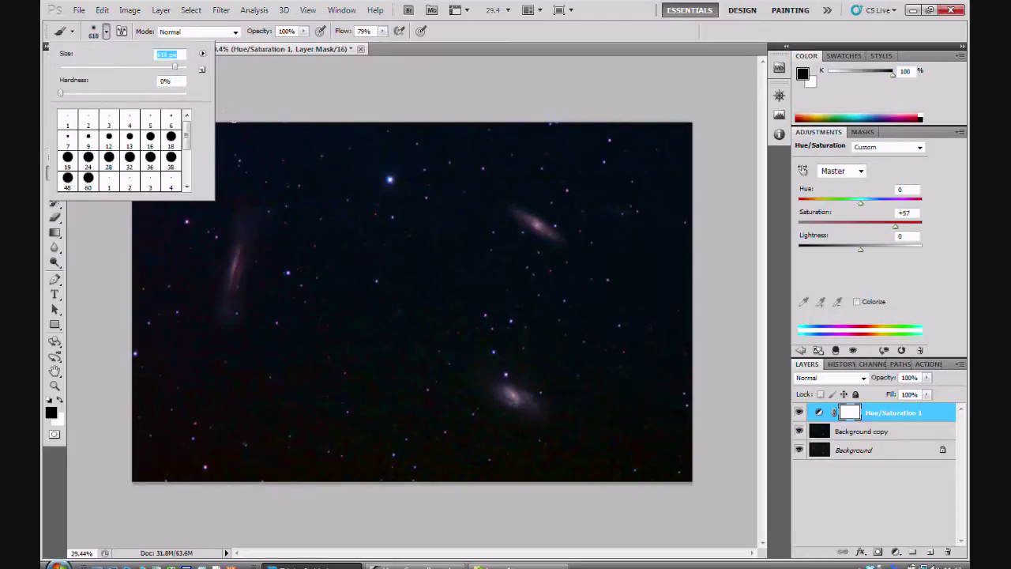
click(158, 68)
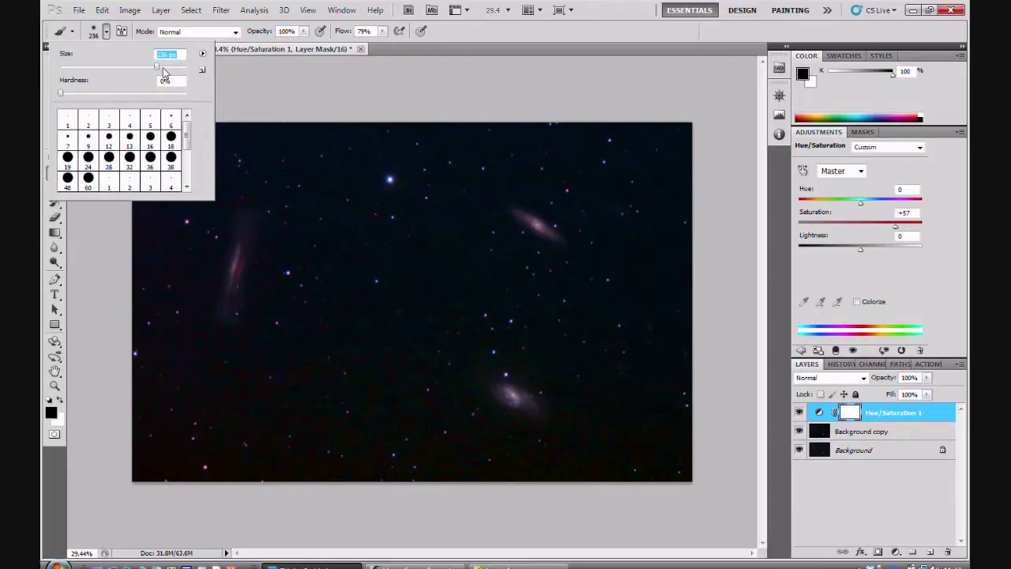
drag(163, 71, 165, 70)
click(357, 140)
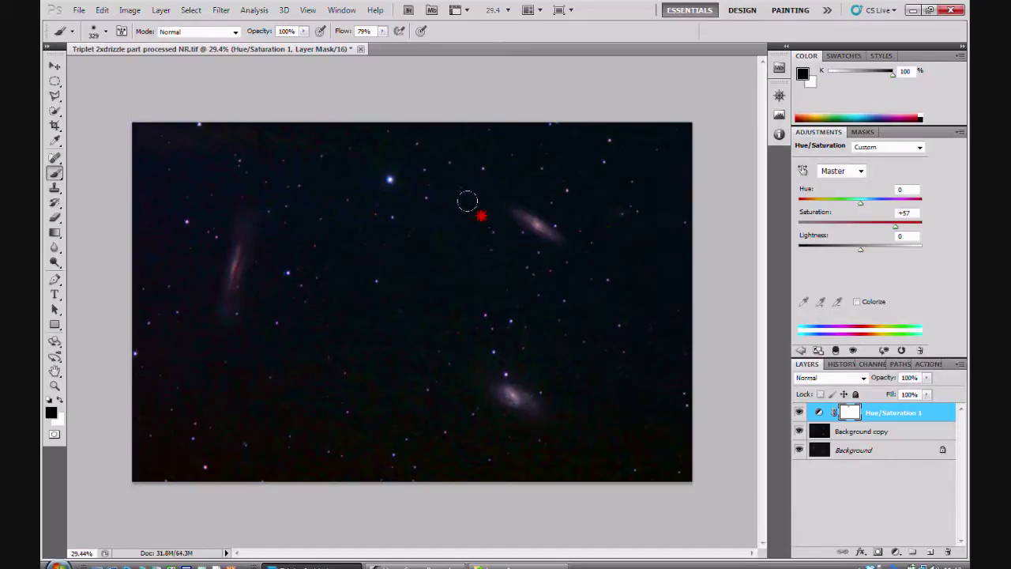
- Paint large black areas down the right side and over the remaining white gap on the mask
mouse_move(497, 162)
mouse_down()
mouse_move(584, 230)
mouse_move(643, 237)
mouse_move(648, 391)
mouse_up()
mouse_move(643, 307)
mouse_down()
mouse_move(646, 384)
mouse_move(648, 310)
mouse_move(668, 442)
mouse_move(669, 430)
mouse_move(655, 467)
mouse_move(637, 361)
mouse_move(617, 448)
mouse_move(665, 361)
mouse_move(660, 274)
mouse_move(614, 123)
mouse_move(627, 345)
mouse_move(593, 380)
mouse_move(494, 324)
mouse_move(565, 387)
mouse_move(563, 403)
mouse_move(517, 430)
mouse_move(480, 414)
mouse_move(439, 371)
mouse_move(448, 324)
mouse_move(560, 333)
mouse_move(592, 396)
mouse_move(420, 429)
mouse_move(364, 419)
mouse_up()
click(356, 346)
alt+click(846, 414)
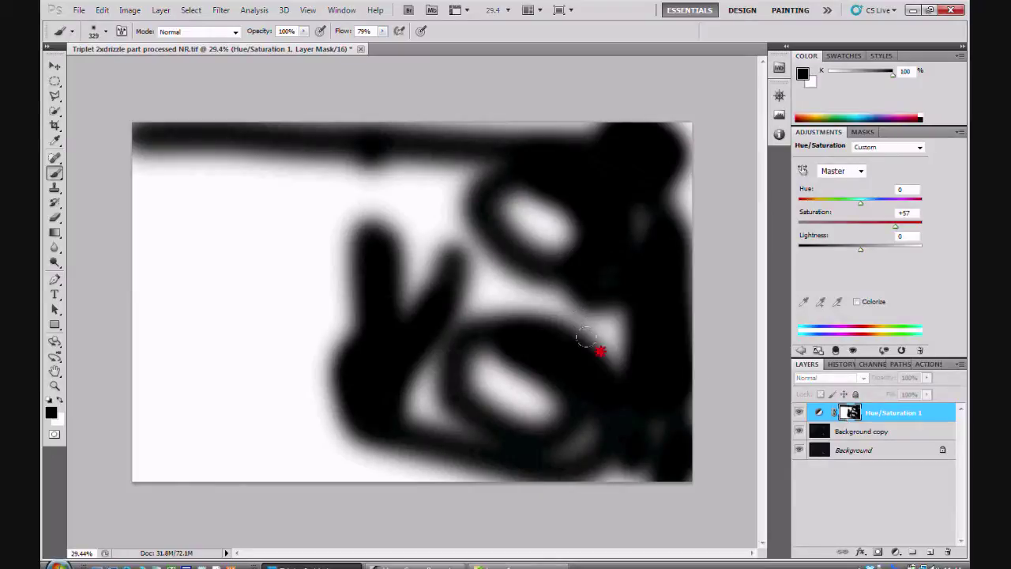
mouse_move(587, 338)
mouse_down()
mouse_move(584, 313)
mouse_move(599, 308)
mouse_move(620, 360)
mouse_move(614, 309)
mouse_move(599, 354)
mouse_move(573, 308)
mouse_move(513, 290)
mouse_move(555, 291)
mouse_move(359, 267)
mouse_move(500, 297)
mouse_move(463, 285)
mouse_move(431, 303)
mouse_move(413, 409)
mouse_move(364, 363)
mouse_move(413, 411)
mouse_move(566, 438)
mouse_move(597, 422)
mouse_move(504, 445)
mouse_move(423, 406)
mouse_move(566, 440)
mouse_move(580, 427)
mouse_move(579, 454)
mouse_move(624, 457)
mouse_move(611, 465)
mouse_move(644, 386)
mouse_move(662, 435)
mouse_move(621, 185)
mouse_move(581, 331)
mouse_move(682, 137)
mouse_move(661, 238)
mouse_move(663, 387)
mouse_move(684, 249)
mouse_move(631, 128)
mouse_move(511, 111)
mouse_move(557, 107)
mouse_move(381, 109)
mouse_move(144, 92)
mouse_move(374, 126)
mouse_up()
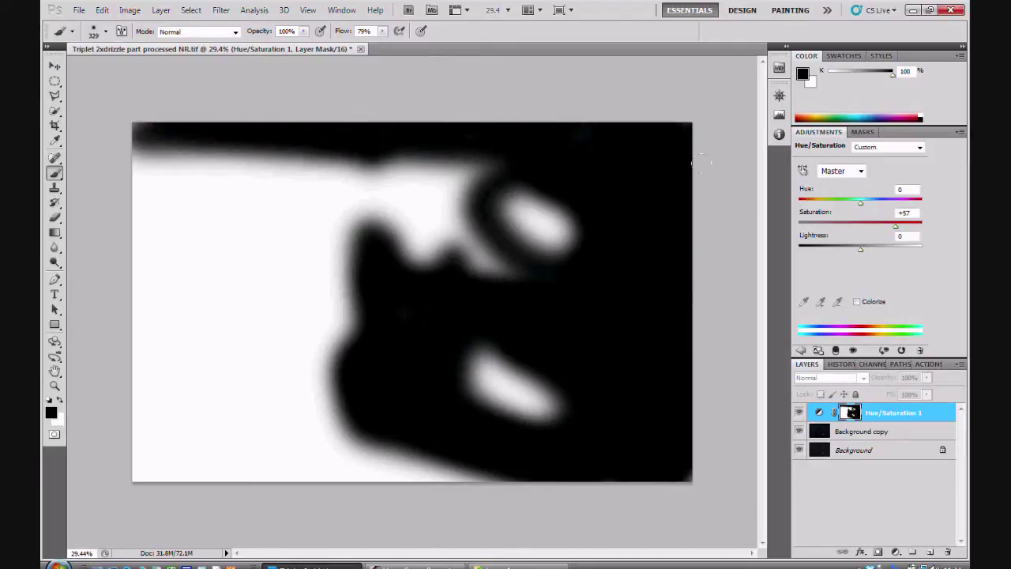
click(851, 412)
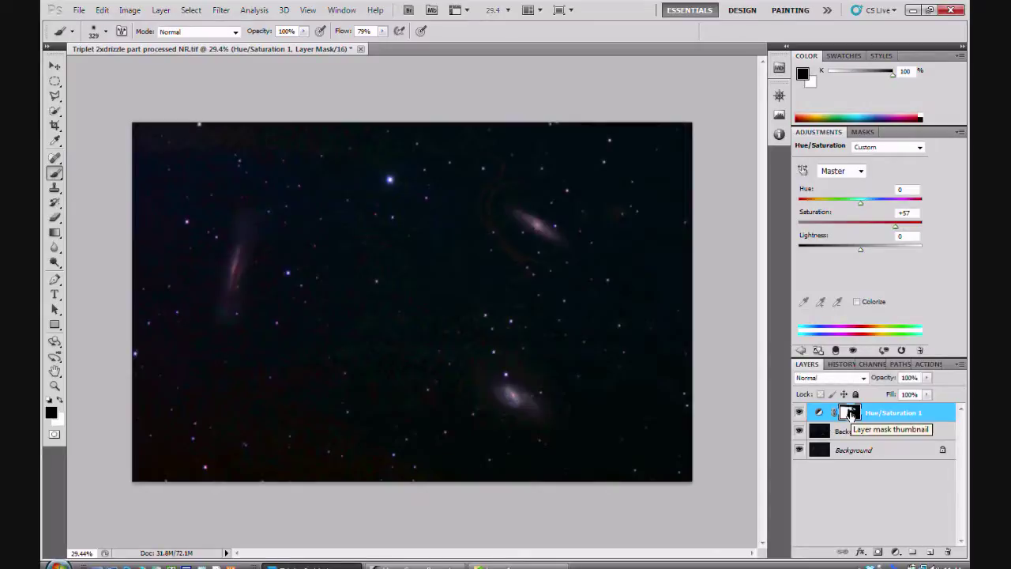
- Revert to the Modify Hue/Saturation Layer history state before the brush strokes
click(841, 363)
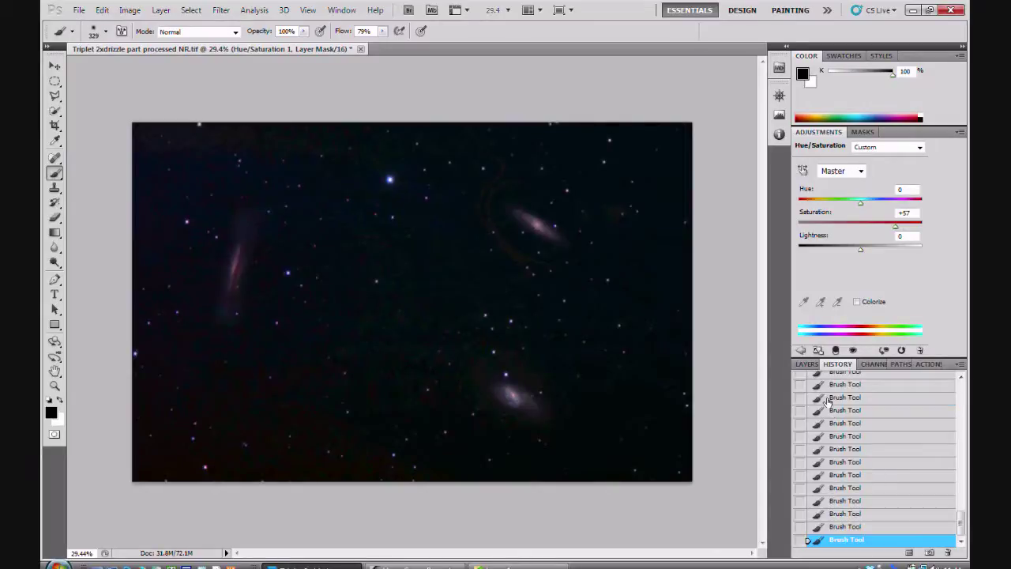
drag(961, 528, 964, 512)
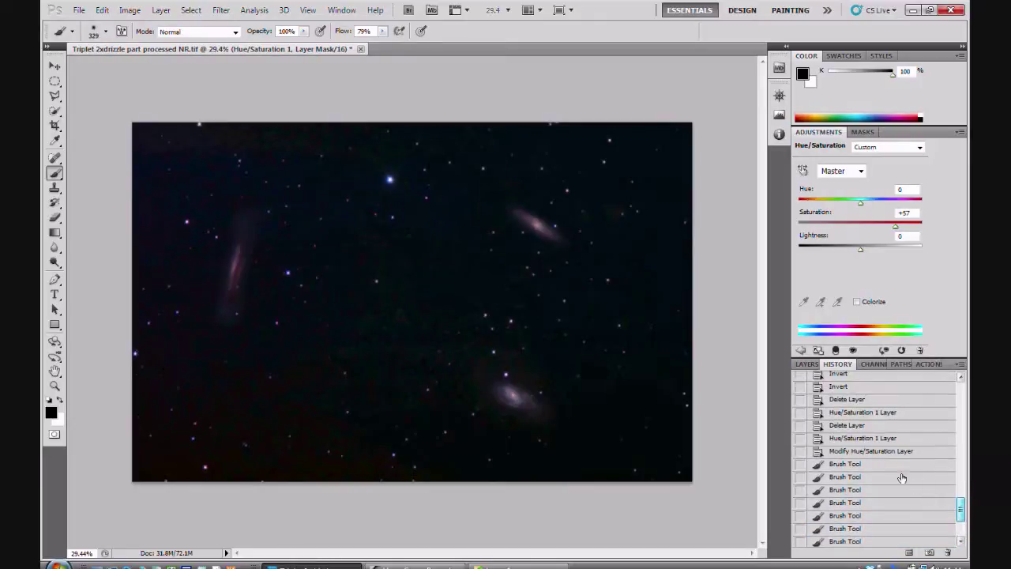
click(868, 452)
- Invert the Hue/Saturation 1 mask to solid black with Ctrl+I and make white the foreground
click(806, 364)
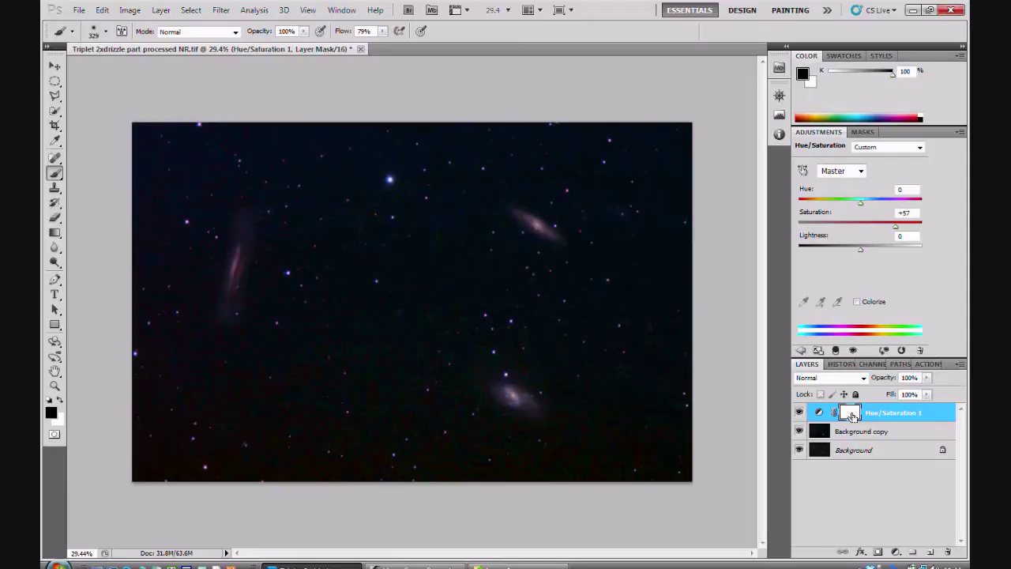
key(ctrl+i)
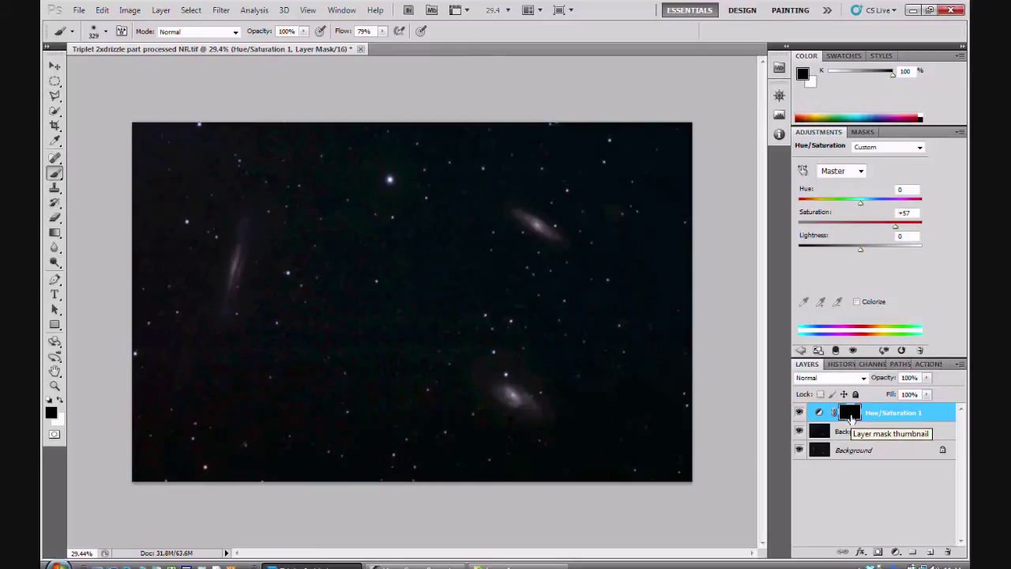
click(60, 402)
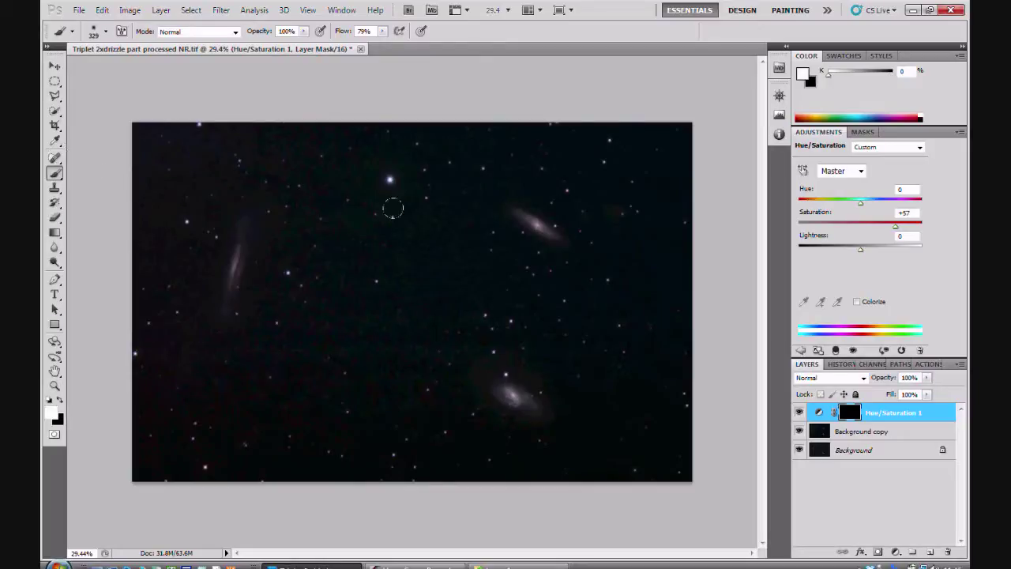
- Shrink the brush to 104 px, zoom in, and briefly preview the mask
click(106, 31)
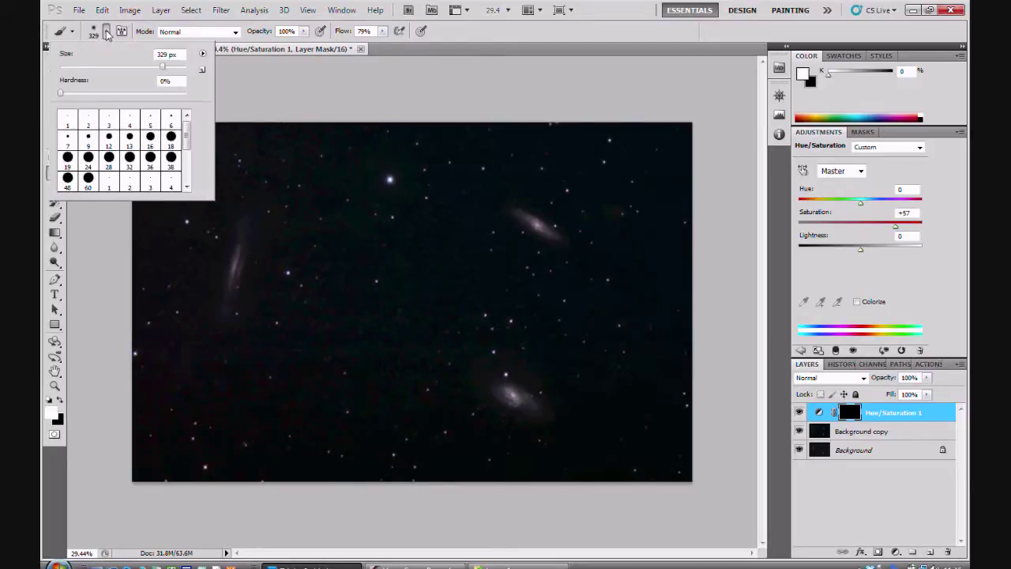
drag(128, 69, 124, 69)
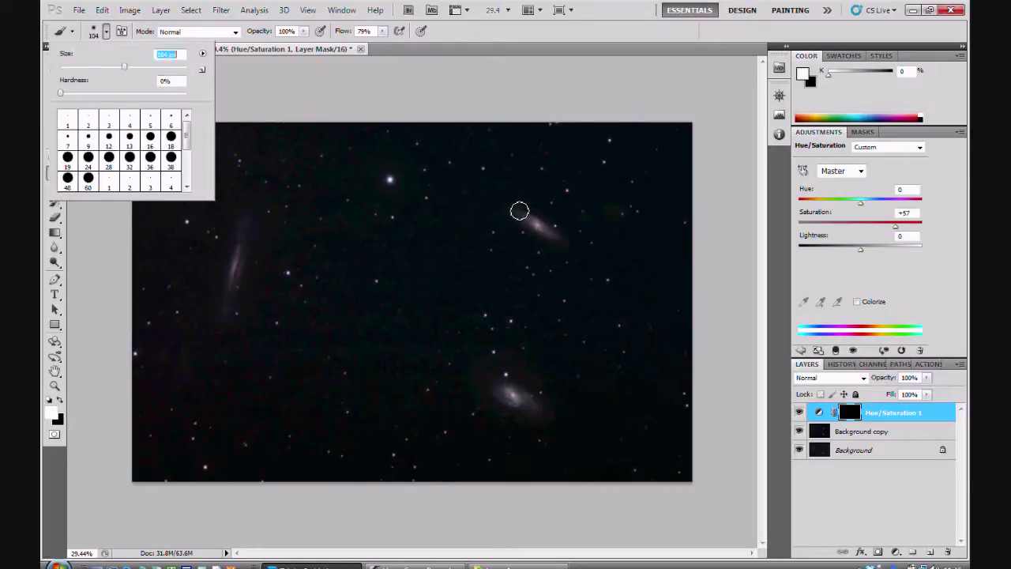
click(498, 105)
scroll(532, 219, up, 4)
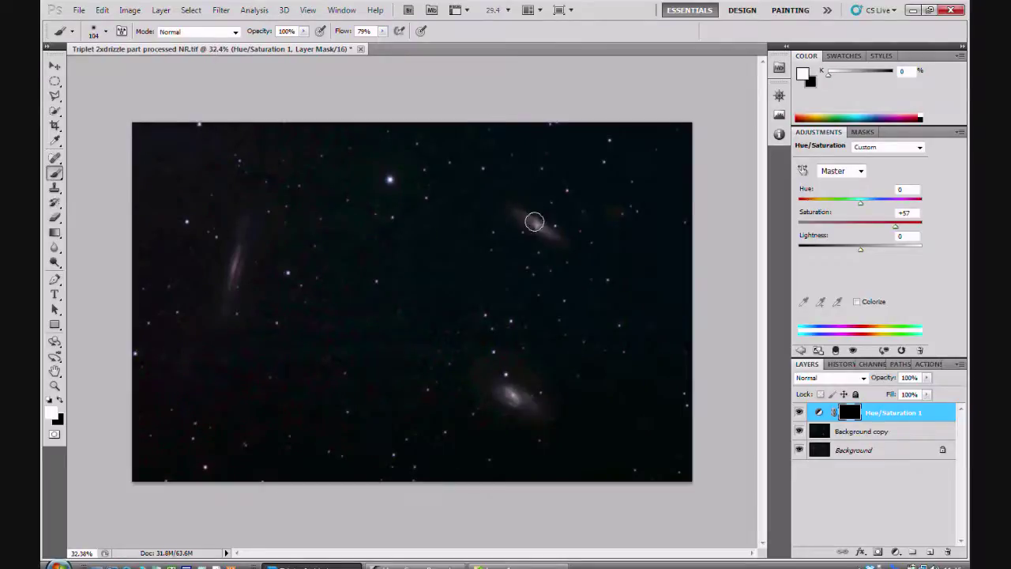
scroll(560, 207, up, 3)
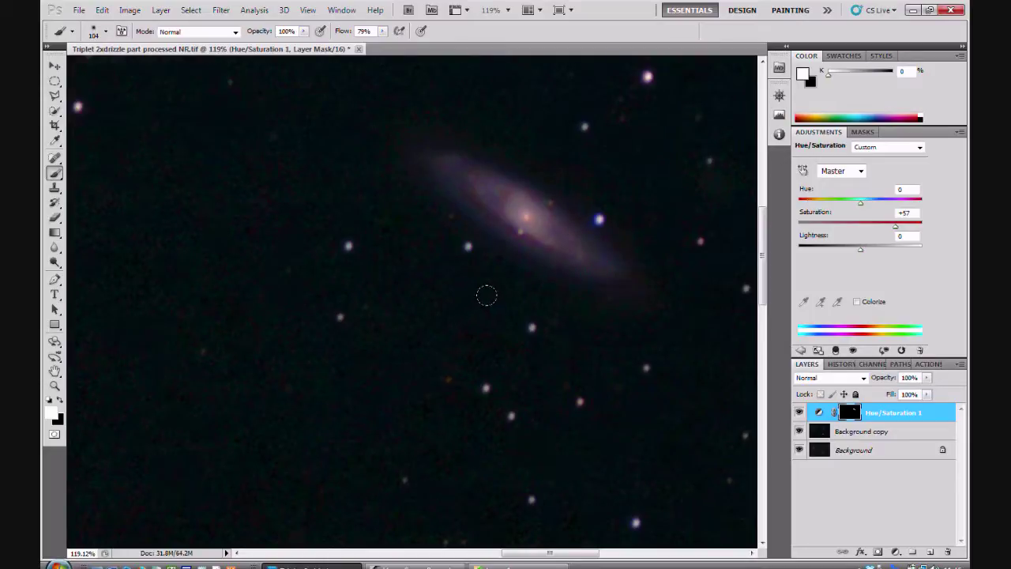
alt+click(850, 411)
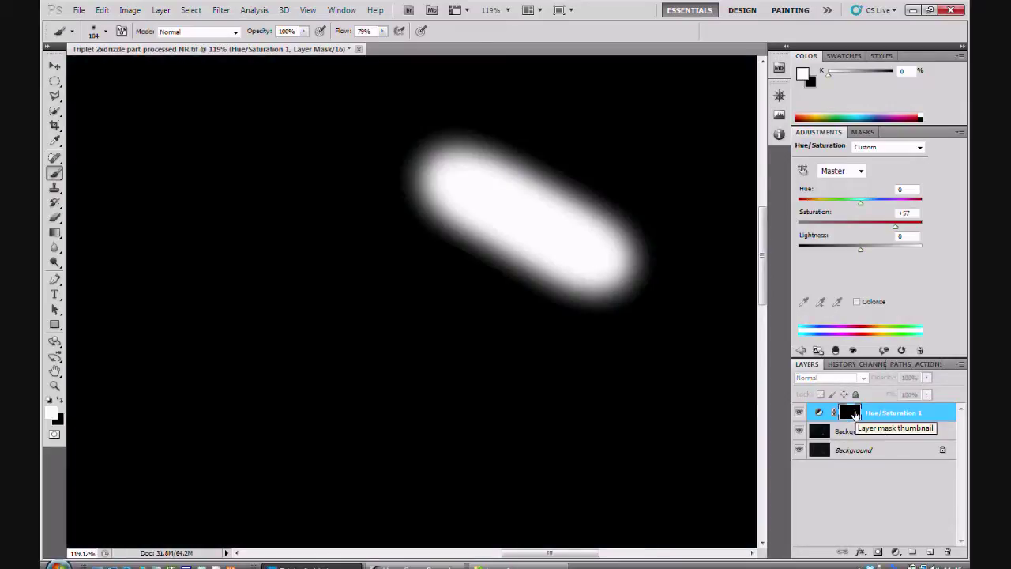
alt+click(852, 411)
- Paint white over the lower galaxy and the elongated left galaxy, then view the mask alone
scroll(553, 359, down, 5)
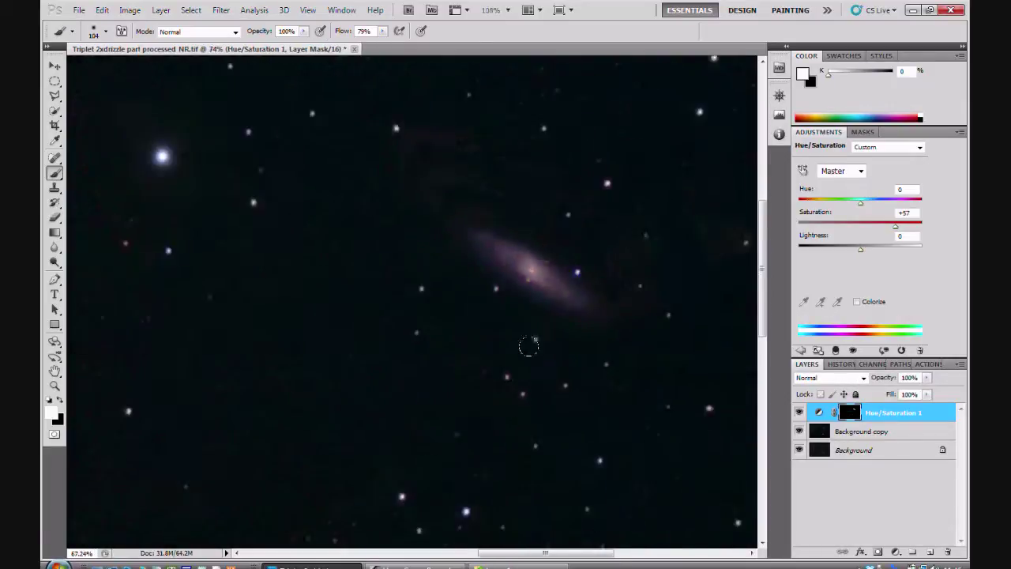
scroll(537, 354, down, 2)
scroll(515, 427, up, 4)
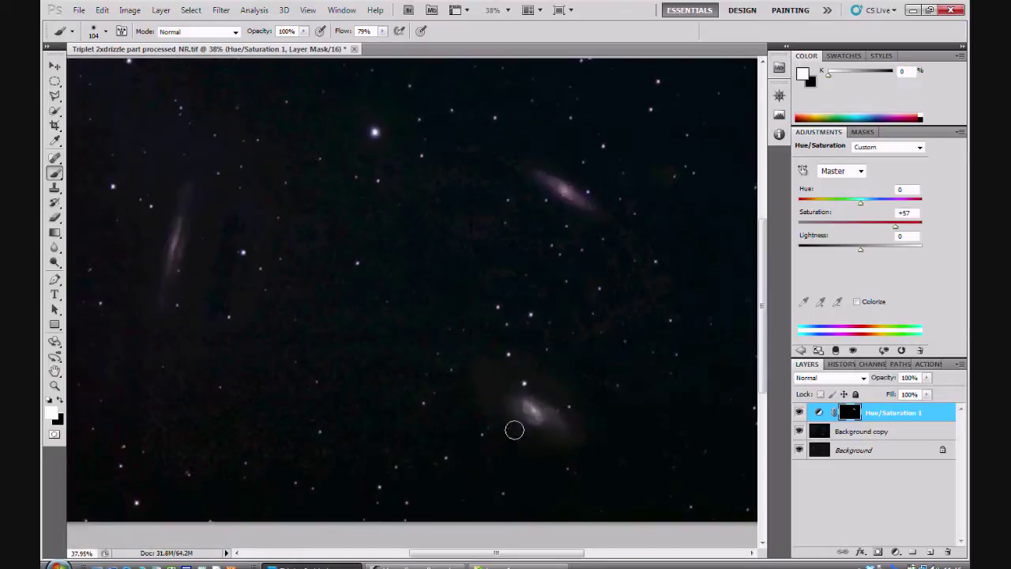
scroll(530, 442, up, 2)
mouse_move(506, 352)
mouse_down()
mouse_move(577, 399)
mouse_move(487, 350)
mouse_move(580, 398)
mouse_move(550, 372)
mouse_move(485, 355)
mouse_up()
scroll(412, 360, down, 3)
scroll(242, 305, up, 3)
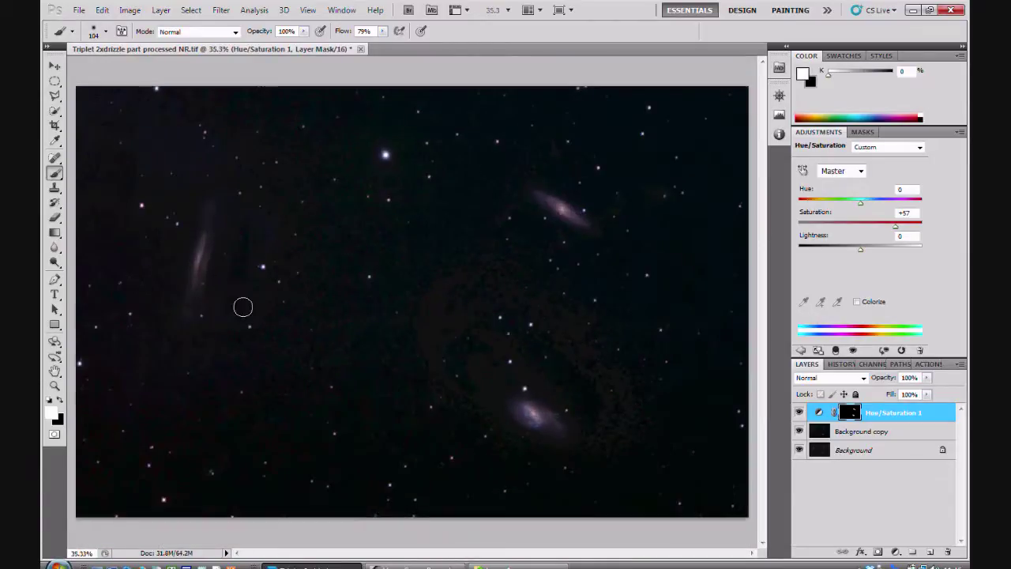
scroll(160, 249, up, 1)
mouse_move(228, 158)
mouse_down()
mouse_move(198, 304)
mouse_move(169, 363)
mouse_move(242, 150)
mouse_move(193, 355)
mouse_up()
scroll(348, 302, down, 3)
scroll(415, 368, up, 1)
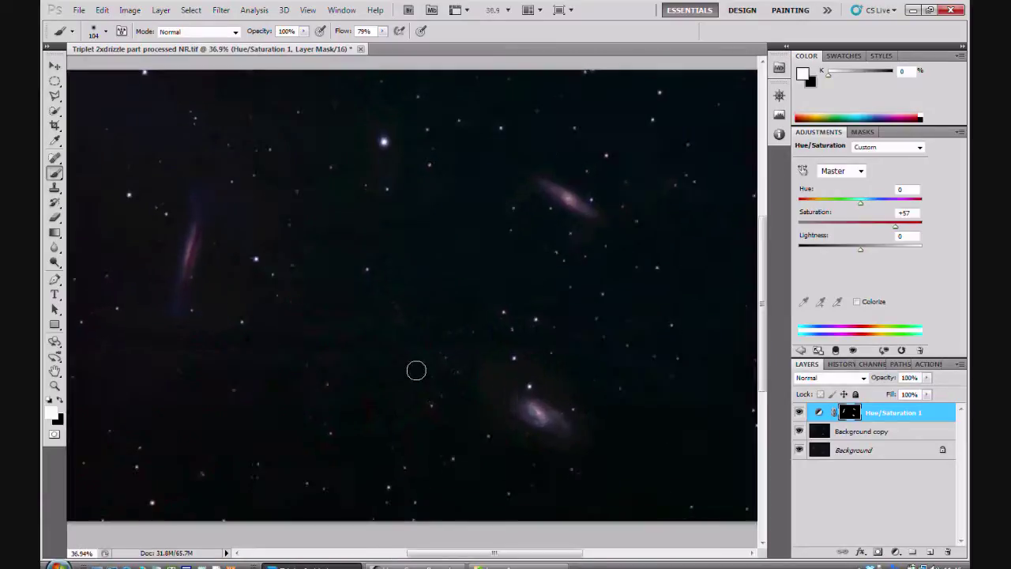
scroll(418, 370, down, 1)
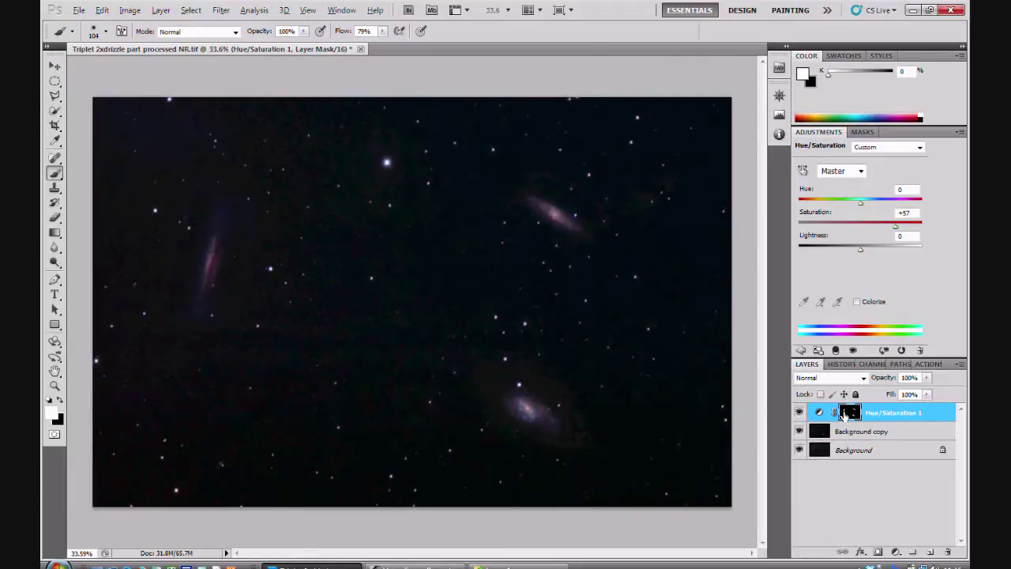
alt+click(847, 412)
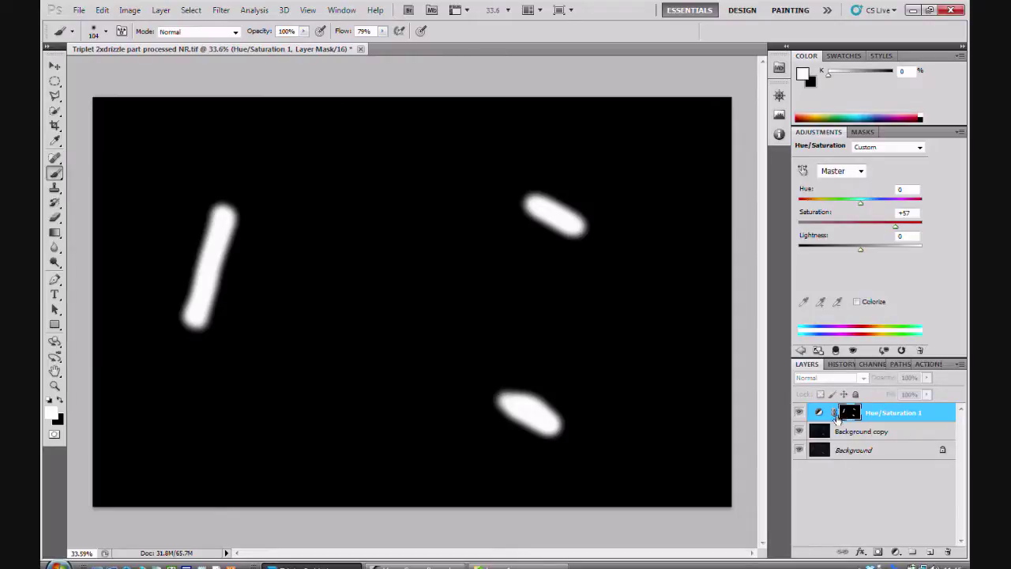
- Exit mask view and remove Hue/Saturation 1 using Delete Layer from its right-click menu
alt+click(850, 413)
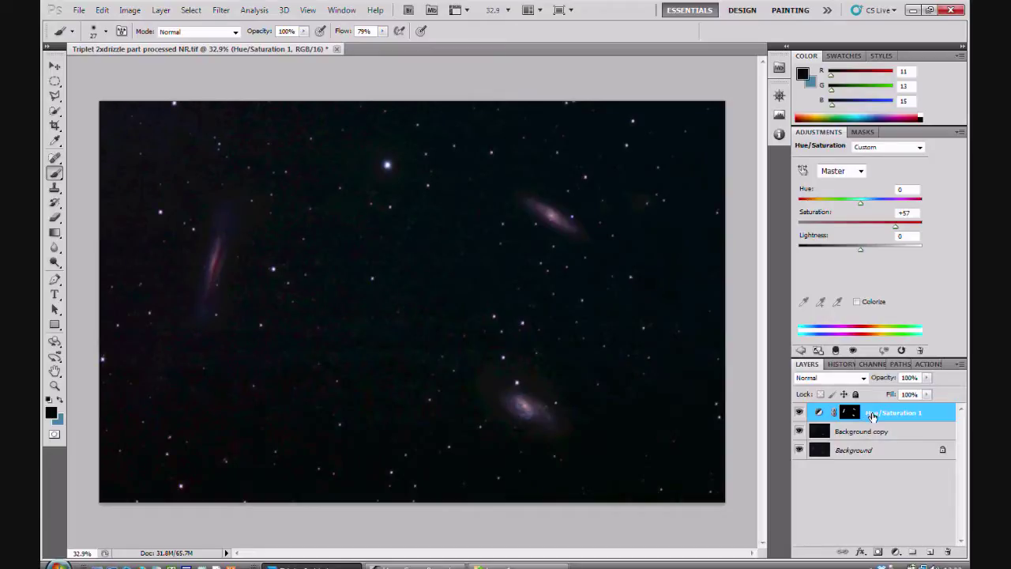
right_click(872, 416)
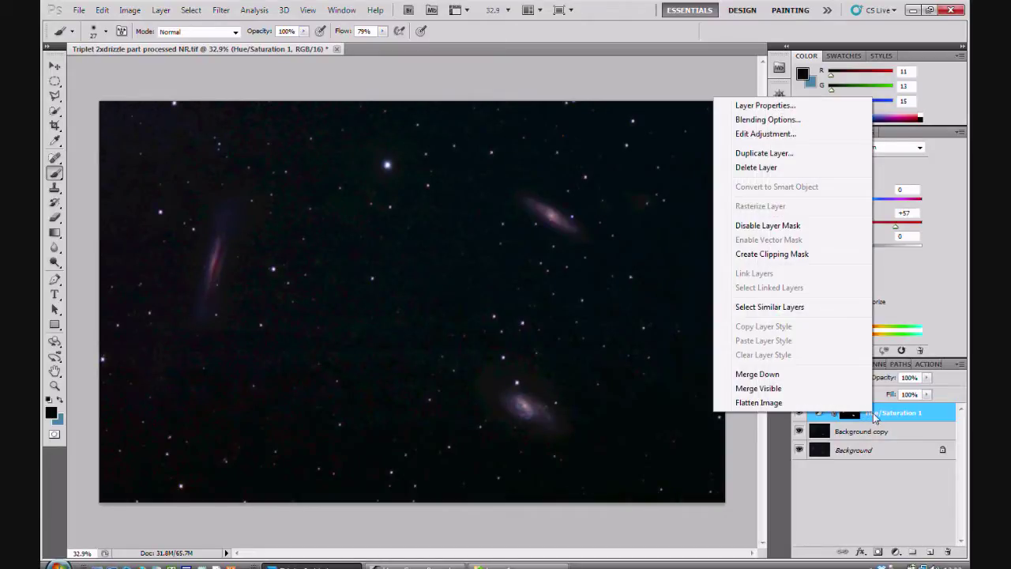
click(893, 413)
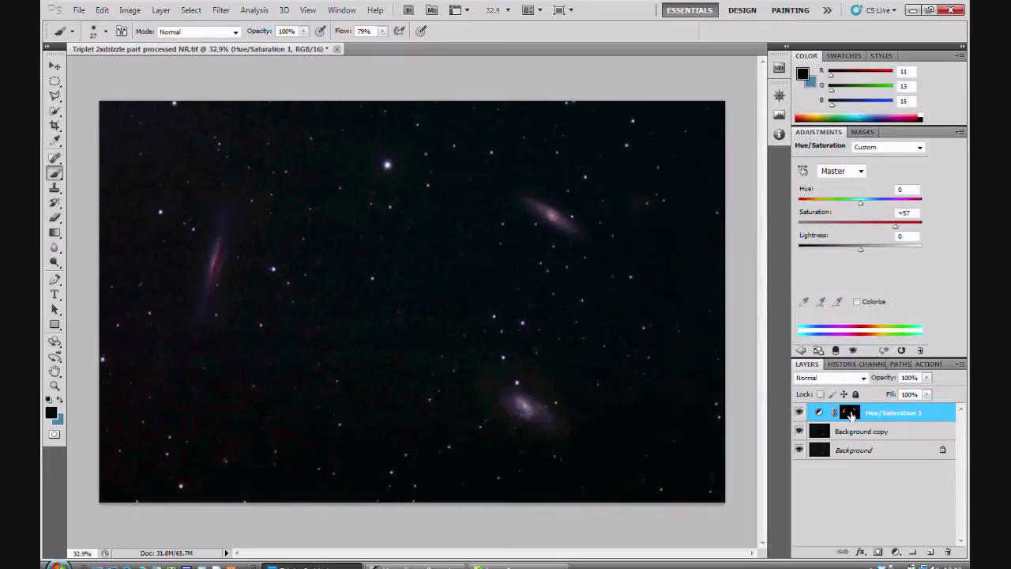
right_click(850, 415)
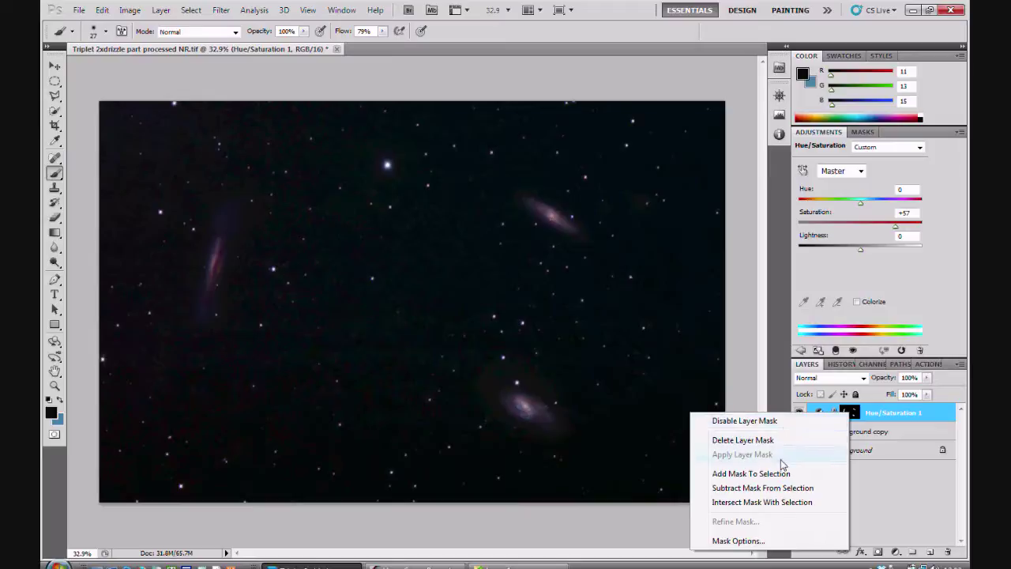
click(885, 421)
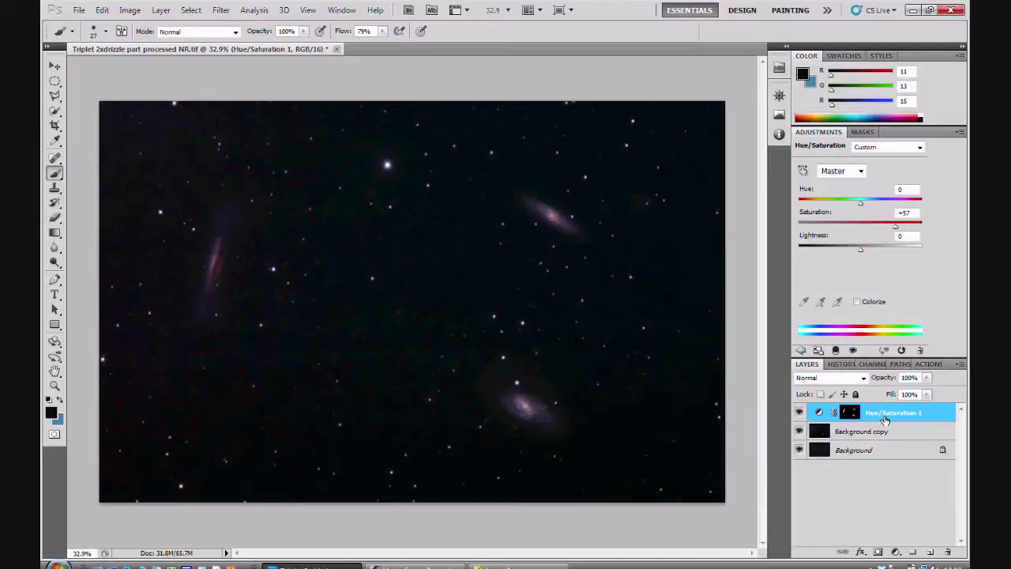
right_click(886, 413)
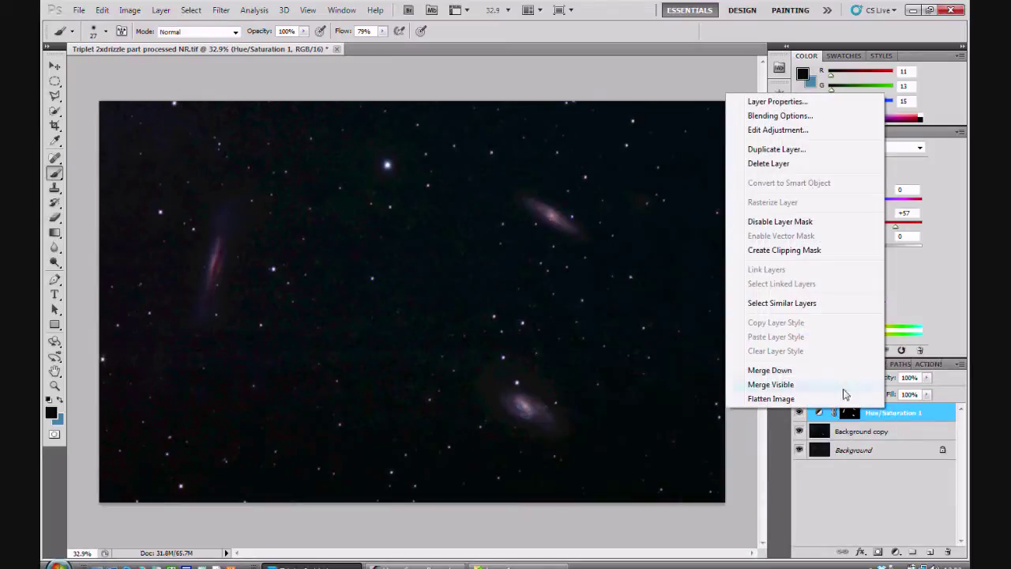
click(770, 165)
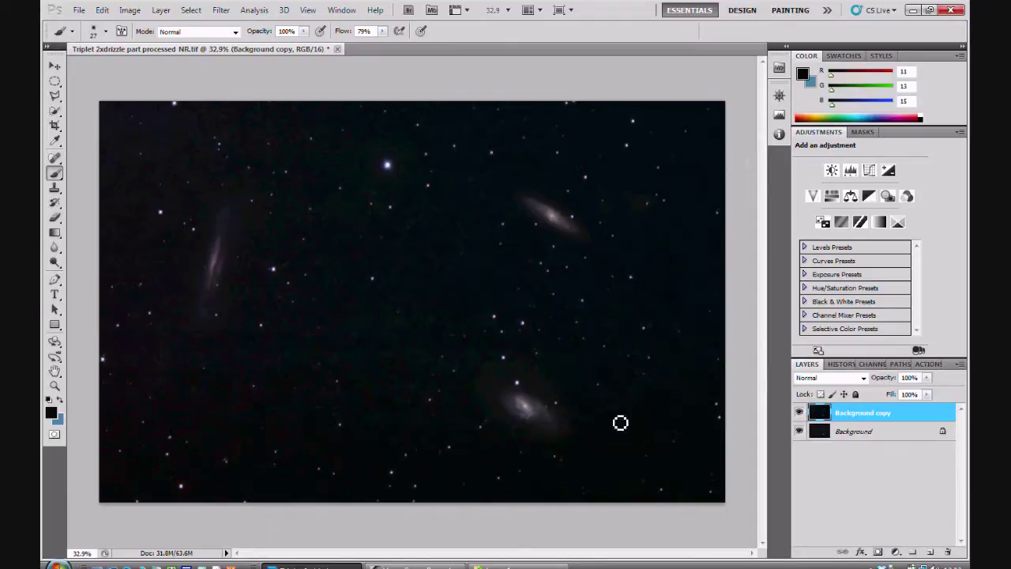
scroll(569, 460, up, 3)
scroll(596, 464, up, 3)
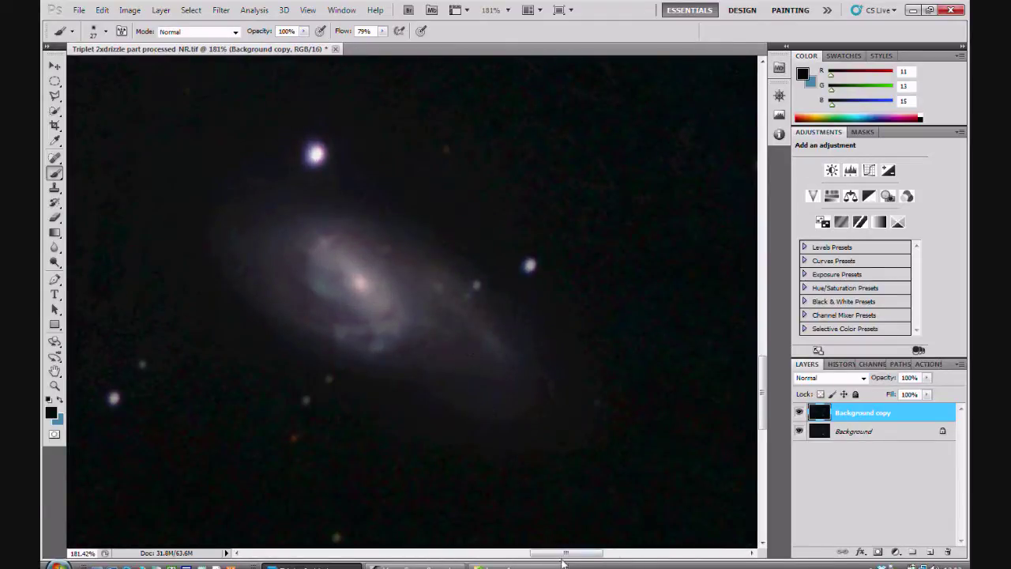
drag(564, 561, 556, 561)
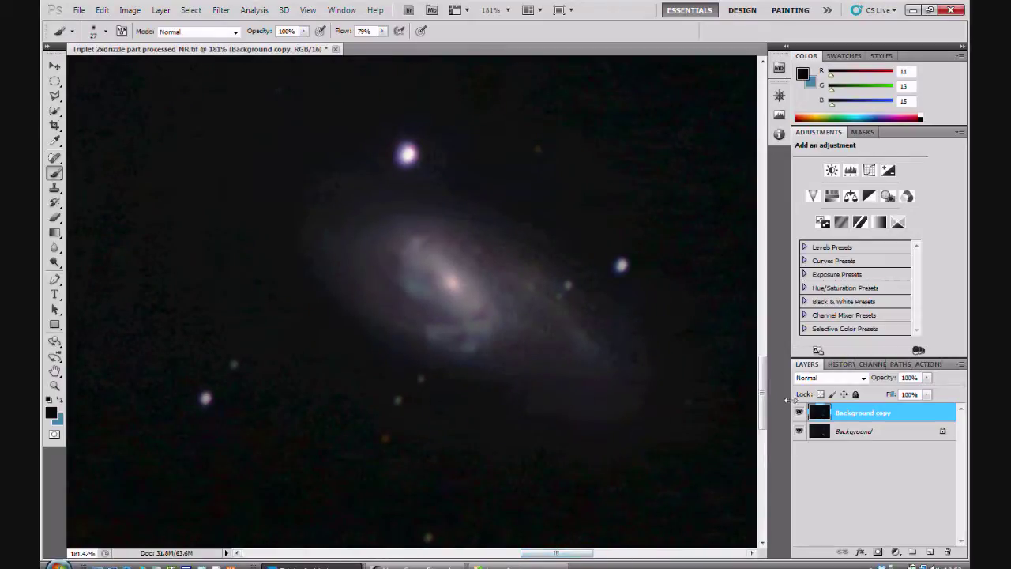
click(800, 411)
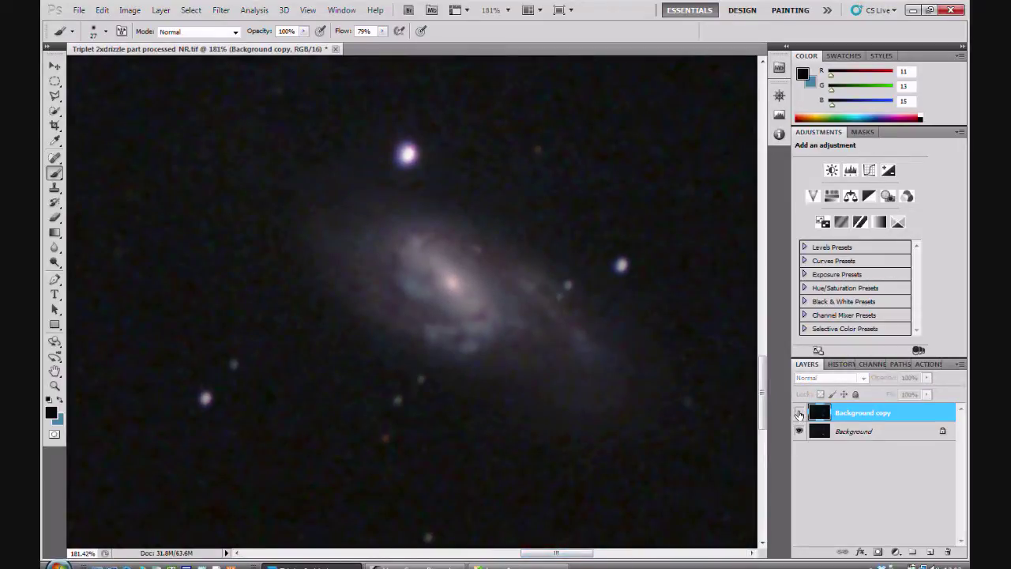
click(800, 413)
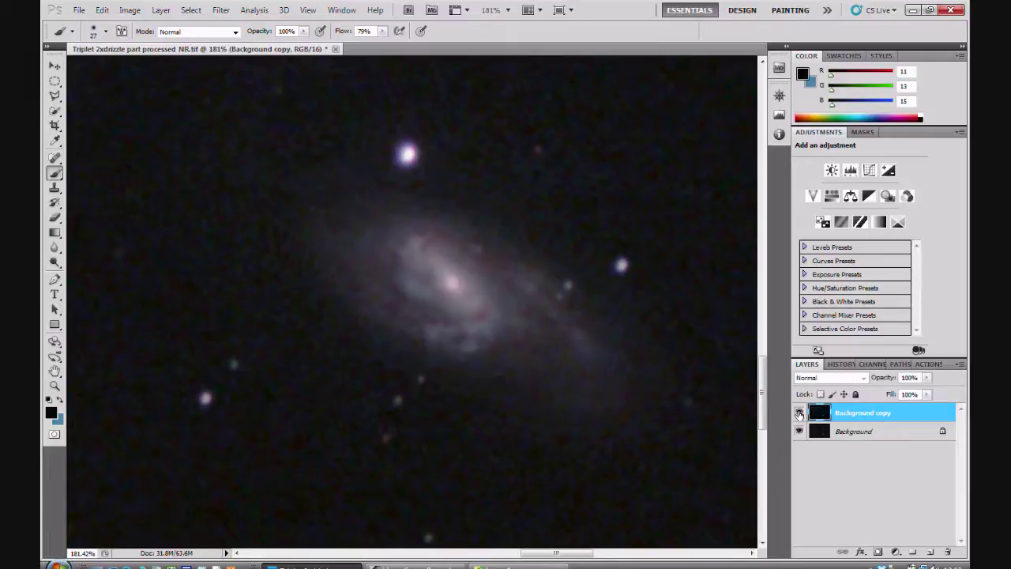
click(799, 413)
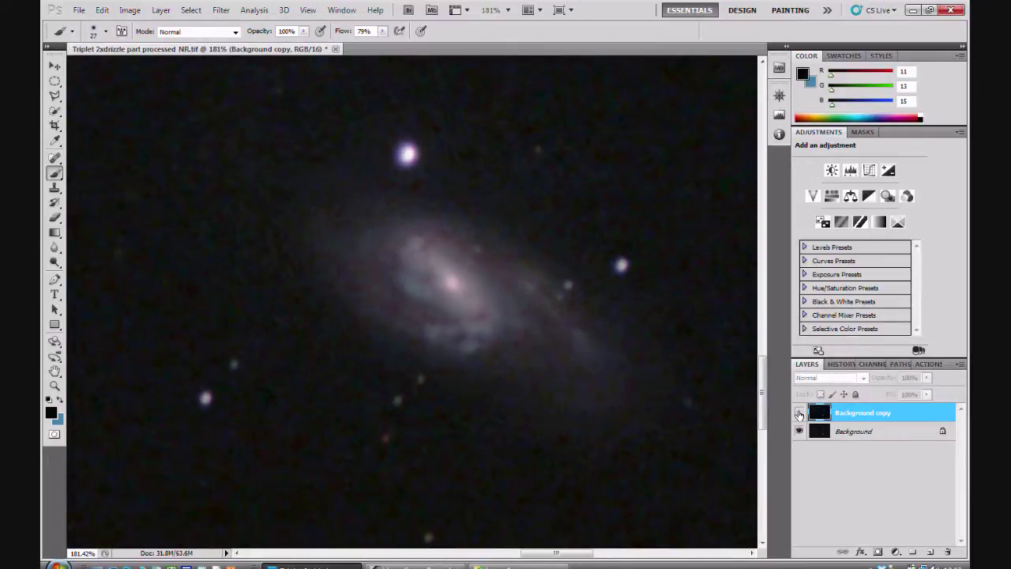
click(800, 412)
click(799, 413)
click(799, 414)
click(799, 413)
click(799, 414)
click(800, 413)
click(800, 413)
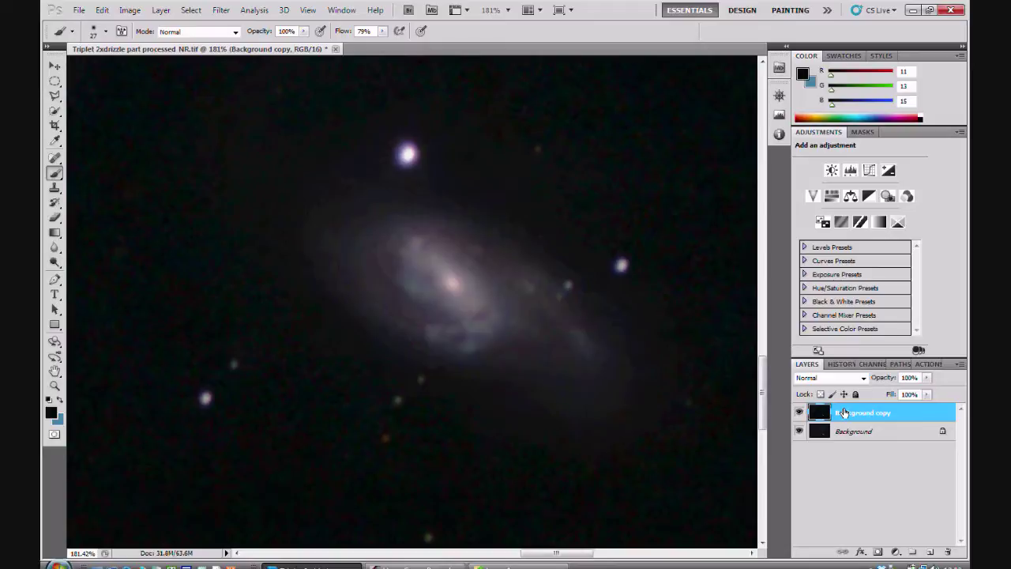
- Add a layer mask to Background copy and paint black over the central spiral galaxy
click(879, 552)
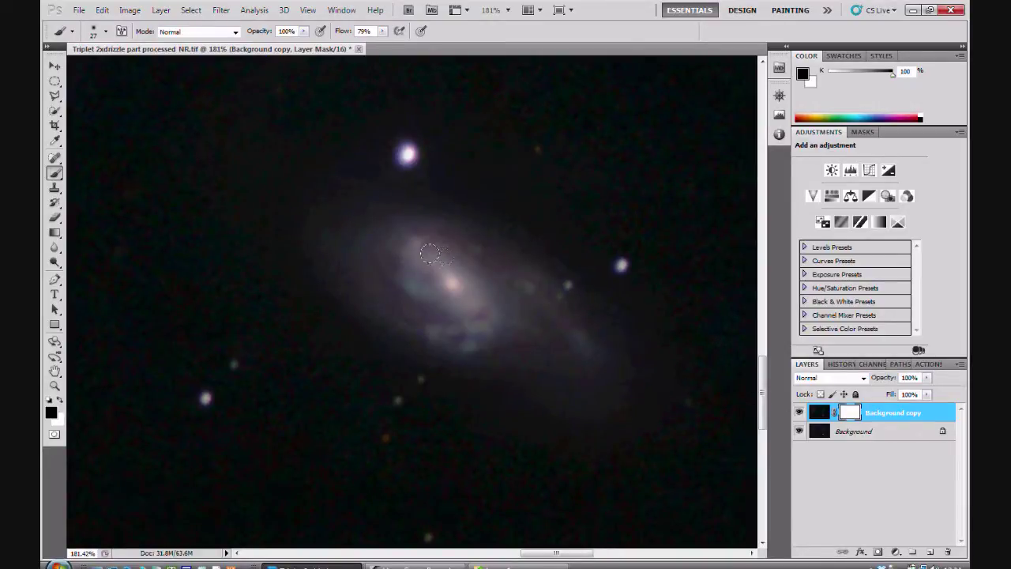
click(416, 228)
click(512, 272)
mouse_move(512, 272)
mouse_down()
mouse_move(576, 354)
mouse_move(549, 320)
mouse_move(514, 306)
mouse_move(550, 342)
mouse_move(396, 330)
mouse_move(315, 245)
mouse_move(322, 230)
mouse_move(436, 225)
mouse_move(497, 260)
mouse_move(573, 343)
mouse_move(513, 299)
mouse_up()
- With the mask shown on its own, fill the galaxy shape with black using a 47 px brush
alt+click(851, 415)
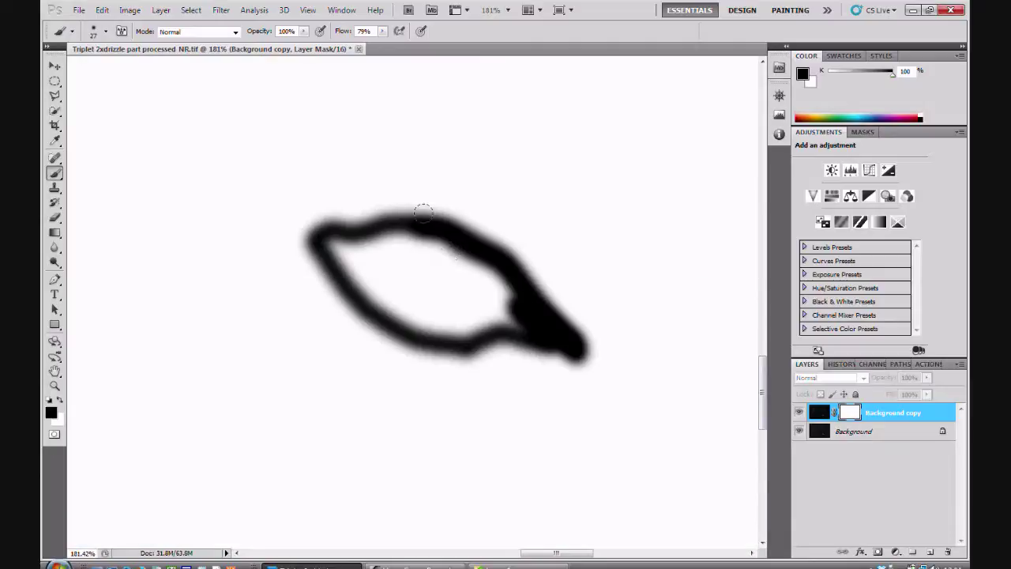
mouse_move(385, 238)
mouse_down()
mouse_move(439, 253)
mouse_move(531, 309)
mouse_move(483, 296)
mouse_move(514, 318)
mouse_move(407, 294)
mouse_up()
click(106, 31)
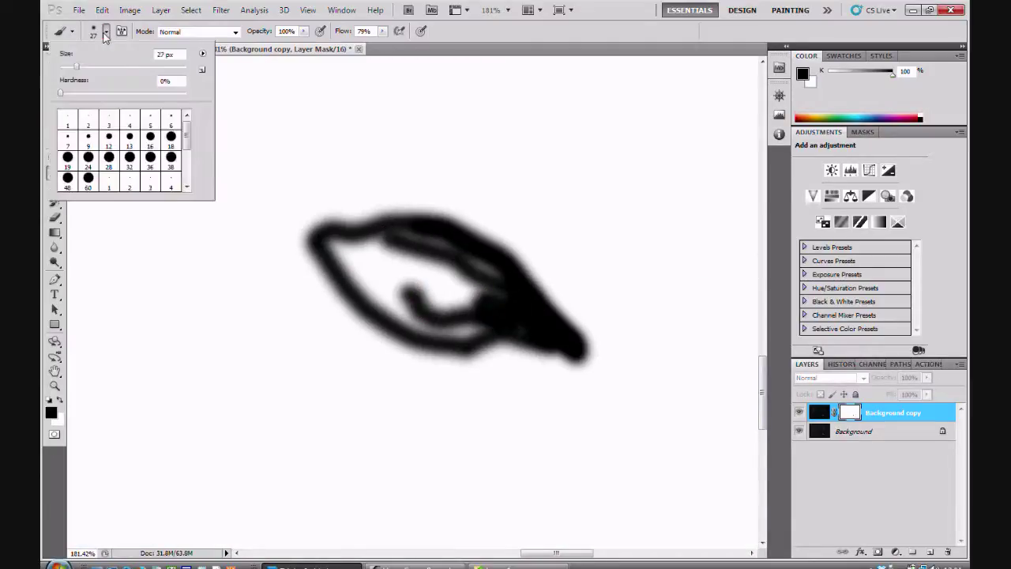
click(89, 66)
mouse_move(352, 253)
mouse_down()
mouse_move(441, 274)
mouse_move(422, 265)
mouse_move(474, 263)
mouse_move(358, 225)
mouse_move(347, 251)
mouse_move(321, 237)
mouse_move(400, 286)
mouse_move(490, 305)
mouse_move(412, 308)
mouse_move(420, 313)
mouse_move(348, 265)
mouse_move(387, 215)
mouse_move(450, 232)
mouse_move(445, 256)
mouse_move(507, 305)
mouse_move(416, 296)
mouse_move(333, 274)
mouse_up()
- Toggle Background copy's visibility to compare the masked result, then recheck the mask
click(803, 414)
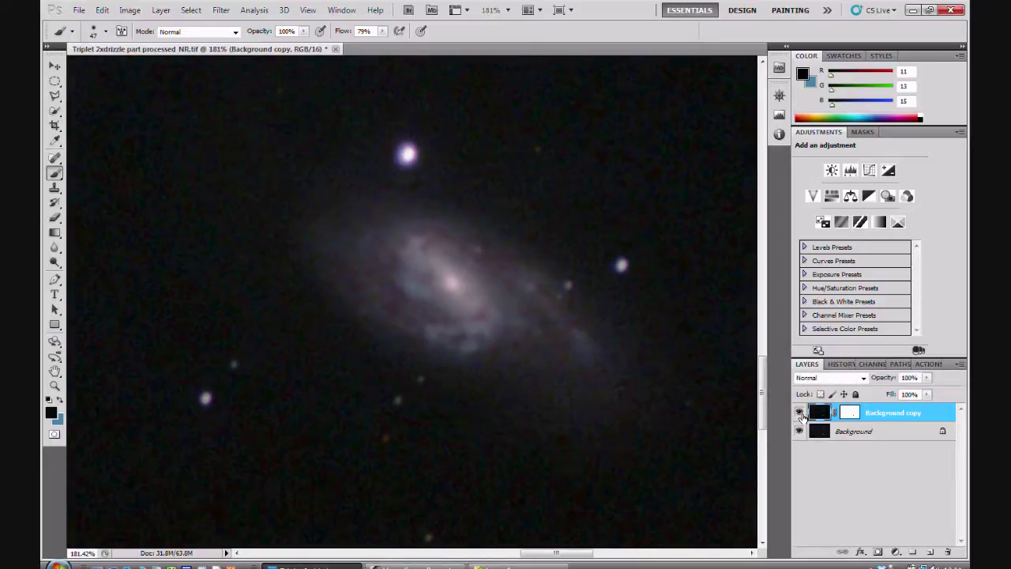
click(801, 414)
click(800, 414)
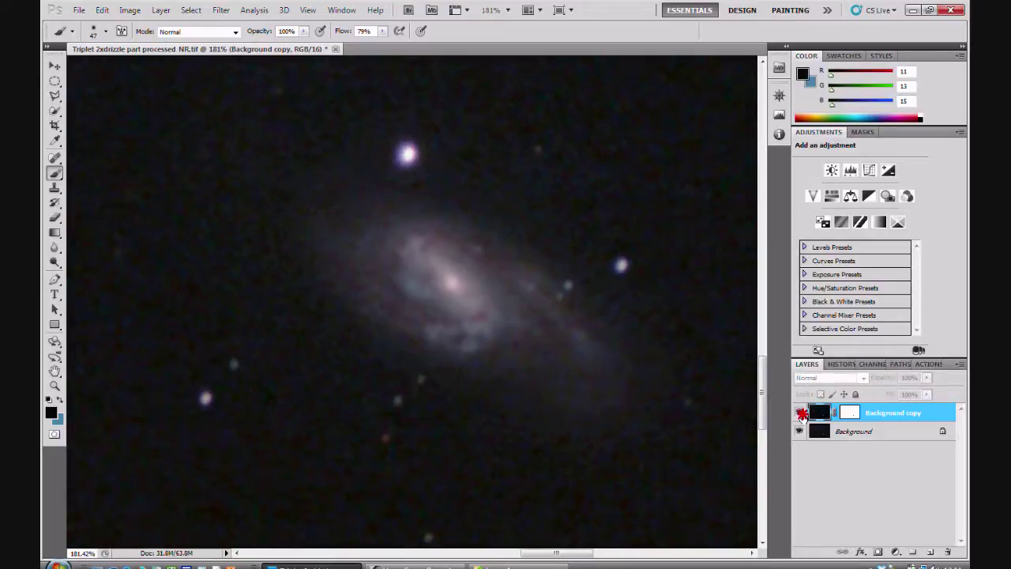
click(800, 413)
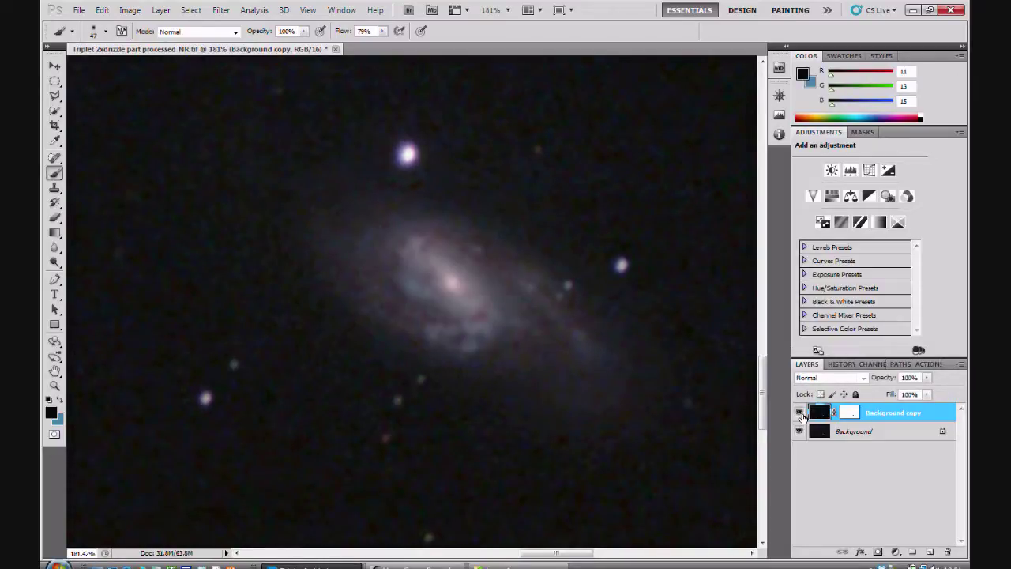
click(800, 413)
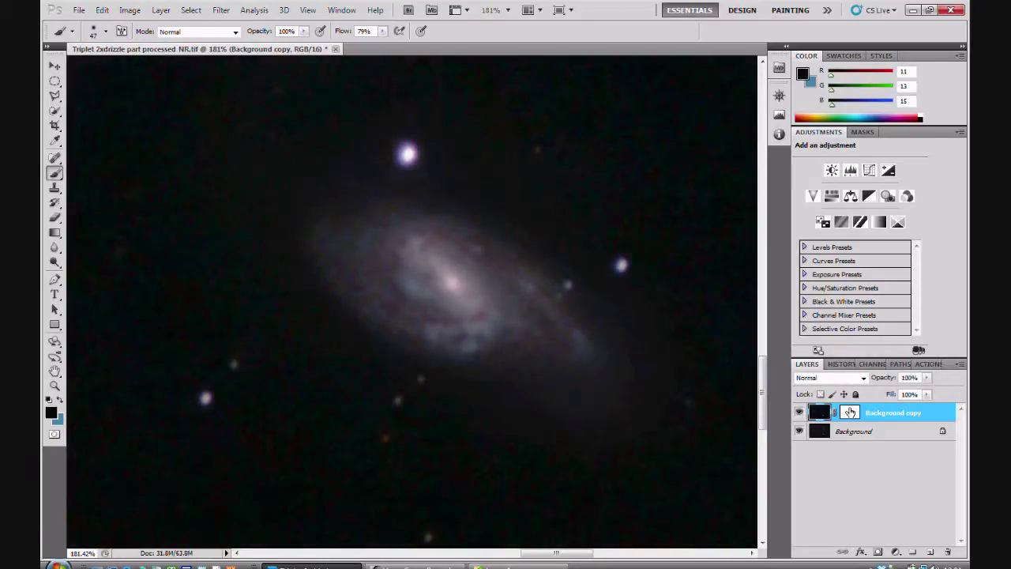
click(851, 412)
alt+click(850, 412)
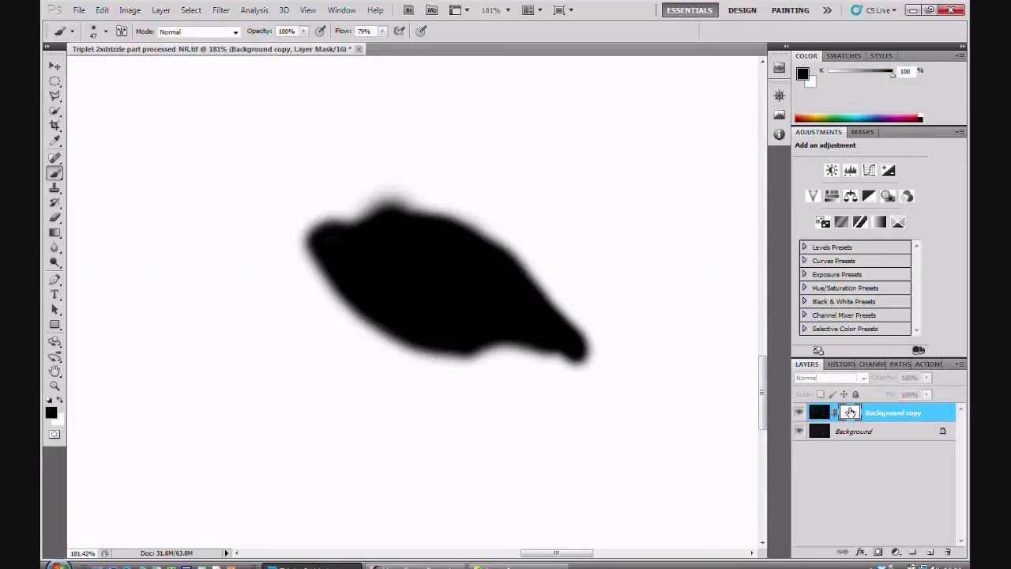
click(800, 414)
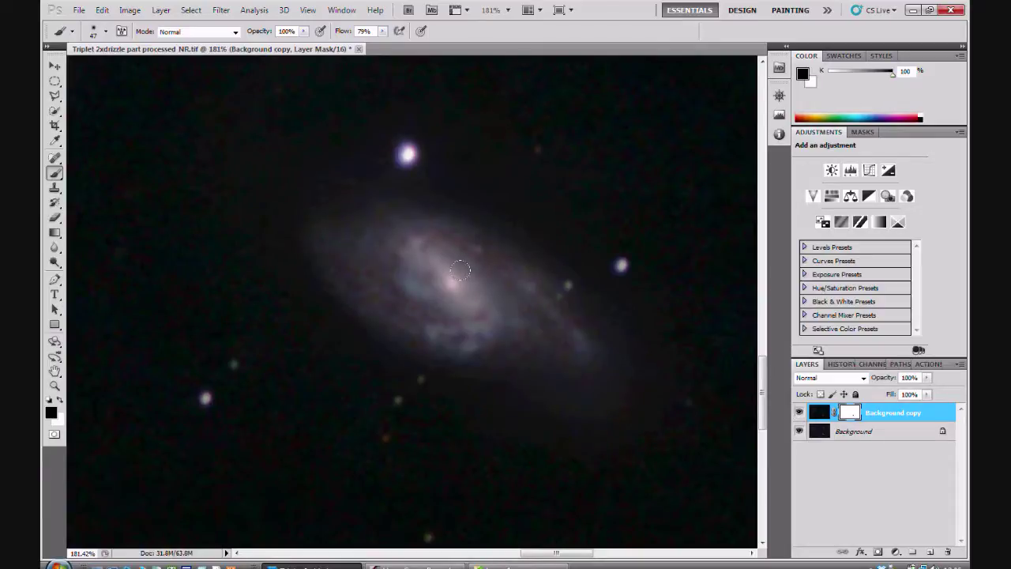
scroll(459, 271, down, 6)
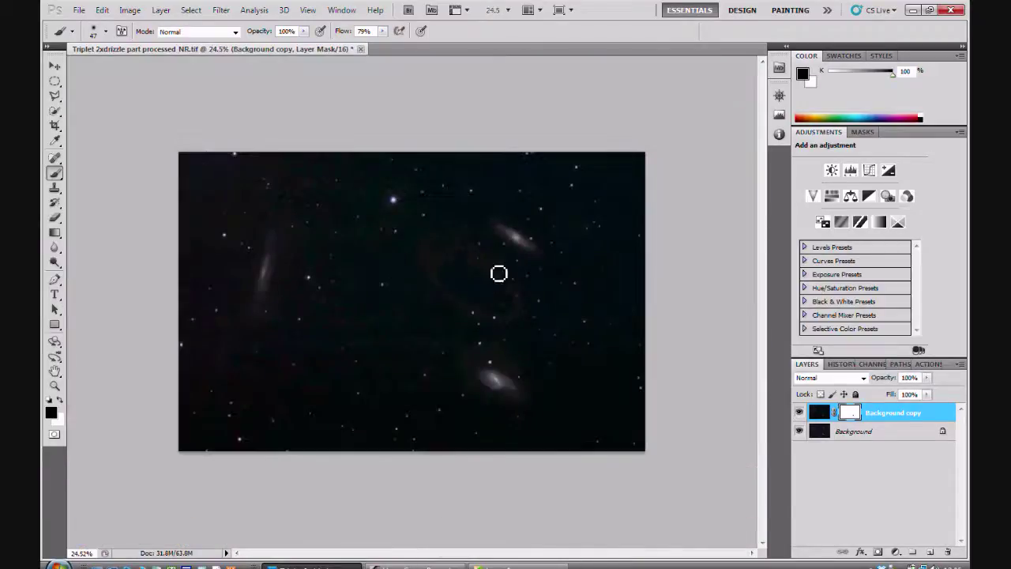
- Paint a black stroke on the mask over the upper galaxy and check it in mask view
scroll(498, 274, up, 5)
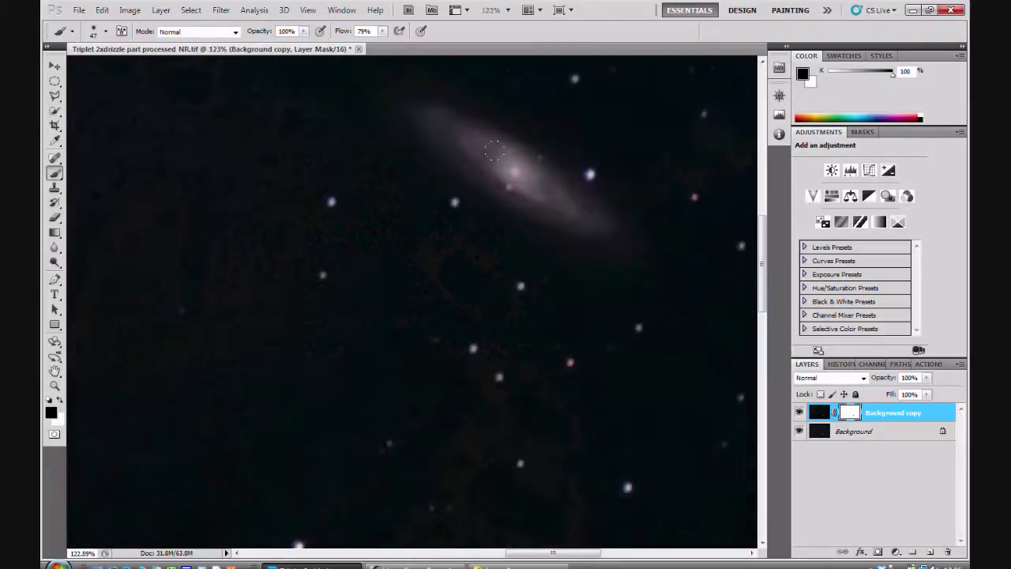
mouse_move(436, 131)
mouse_down()
mouse_move(434, 118)
mouse_move(619, 226)
mouse_move(465, 171)
mouse_move(495, 171)
mouse_move(449, 121)
mouse_move(606, 226)
mouse_move(445, 135)
mouse_move(566, 197)
mouse_move(423, 136)
mouse_up()
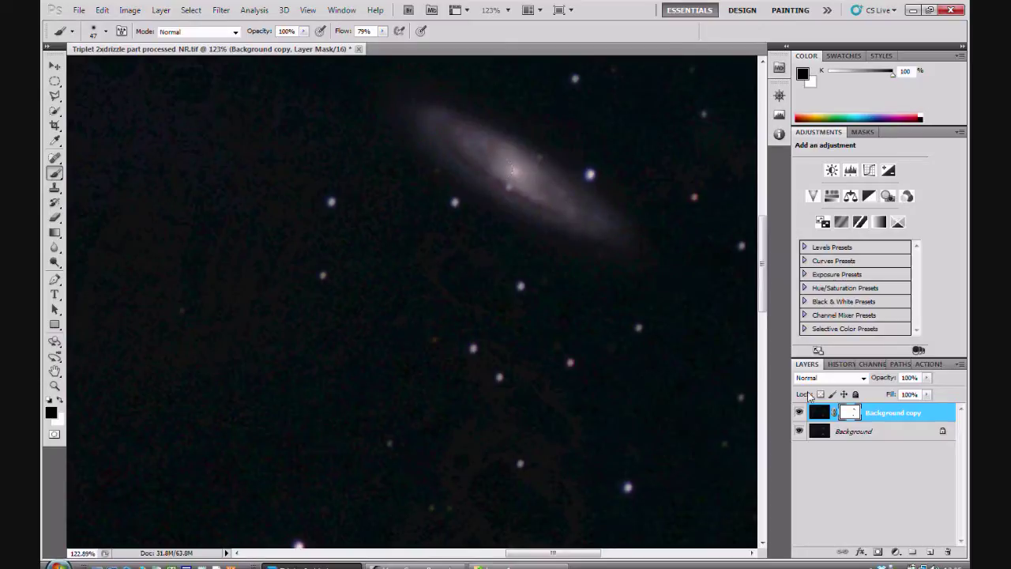
alt+click(850, 413)
alt+click(850, 412)
- With an 80 px brush, paint black along the long left galaxy, then review all three strokes
scroll(311, 293, down, 5)
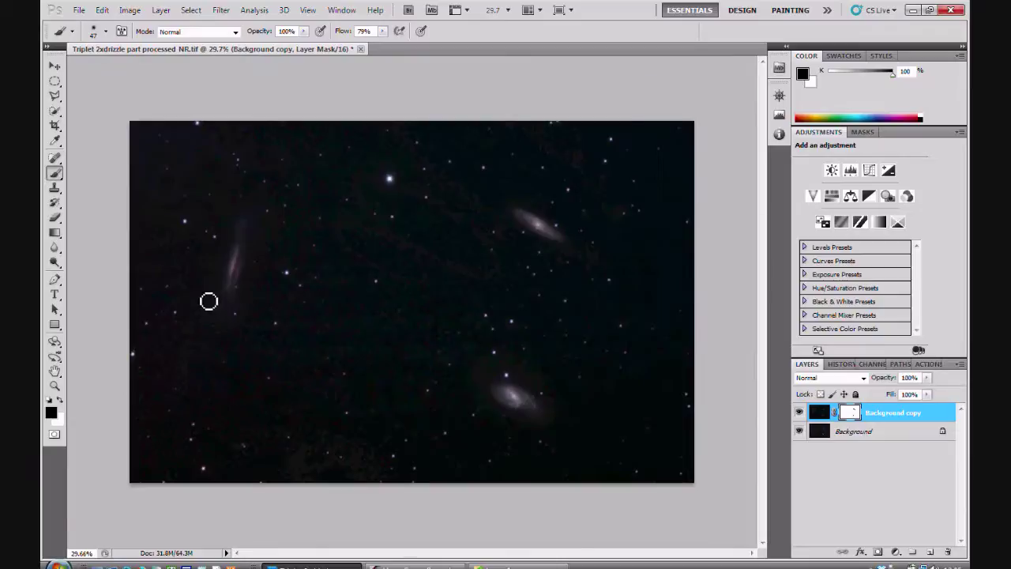
scroll(209, 302, up, 4)
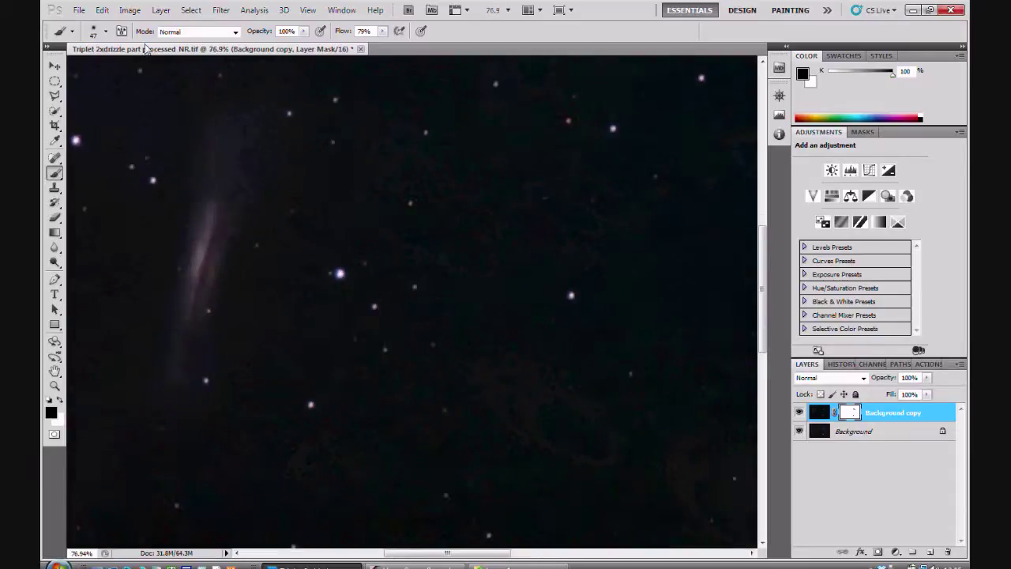
click(105, 32)
drag(109, 79, 111, 69)
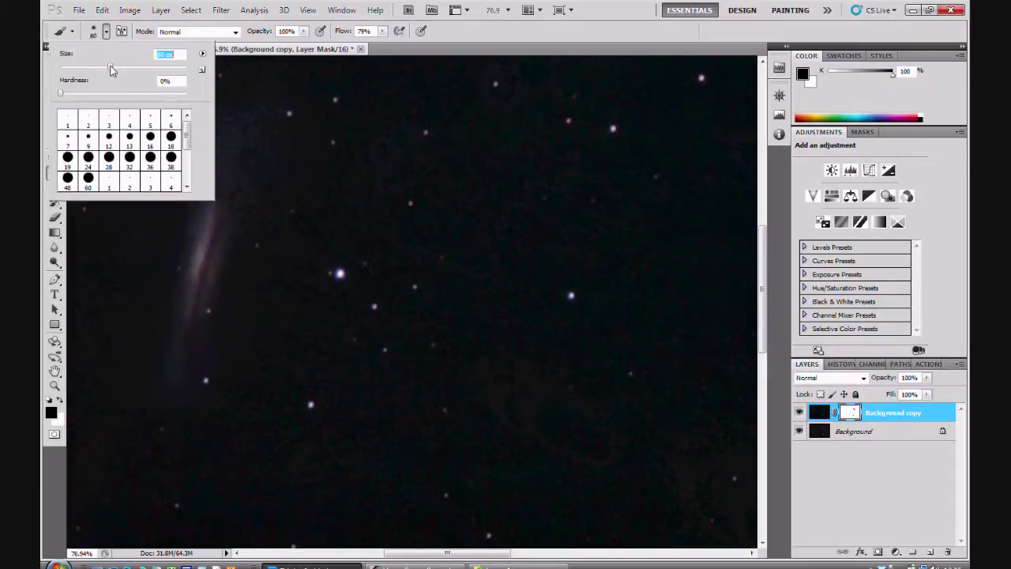
click(227, 199)
mouse_move(234, 158)
mouse_down()
mouse_move(177, 407)
mouse_move(170, 353)
mouse_move(157, 403)
mouse_move(212, 257)
mouse_move(229, 177)
mouse_move(218, 141)
mouse_move(214, 257)
mouse_move(245, 165)
mouse_move(194, 285)
mouse_move(184, 381)
mouse_up()
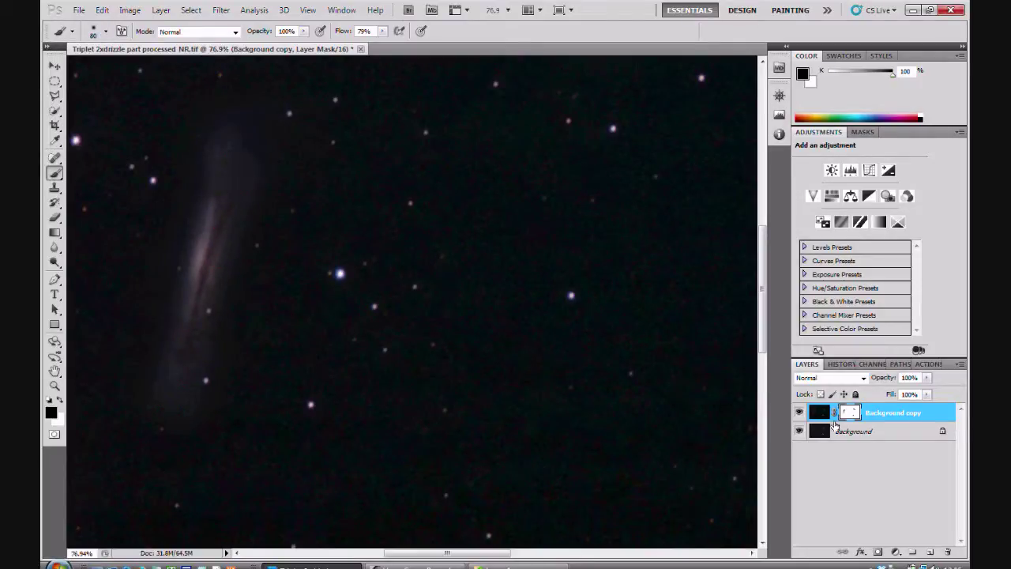
alt+click(847, 413)
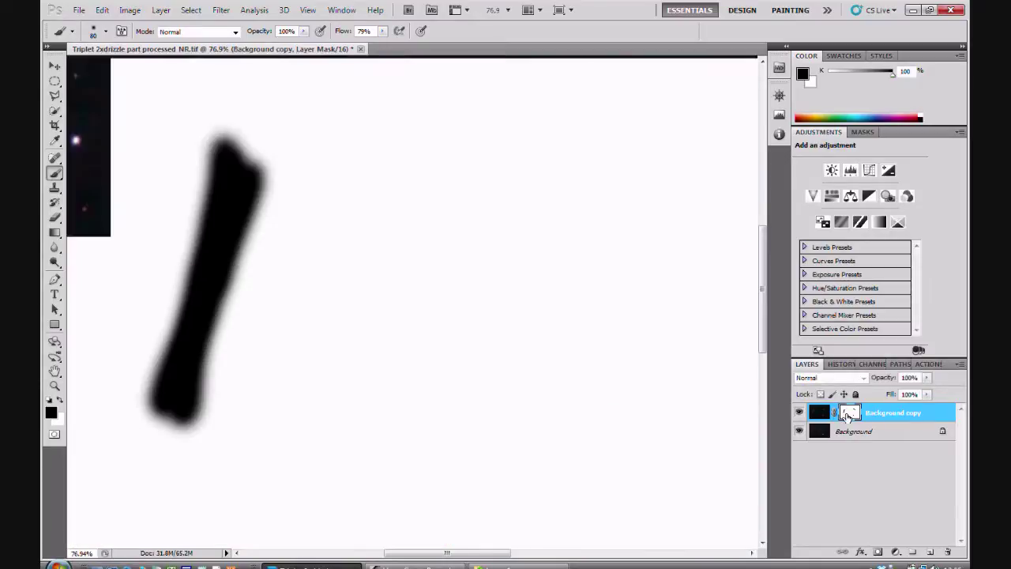
alt+click(846, 413)
key(ctrl+0)
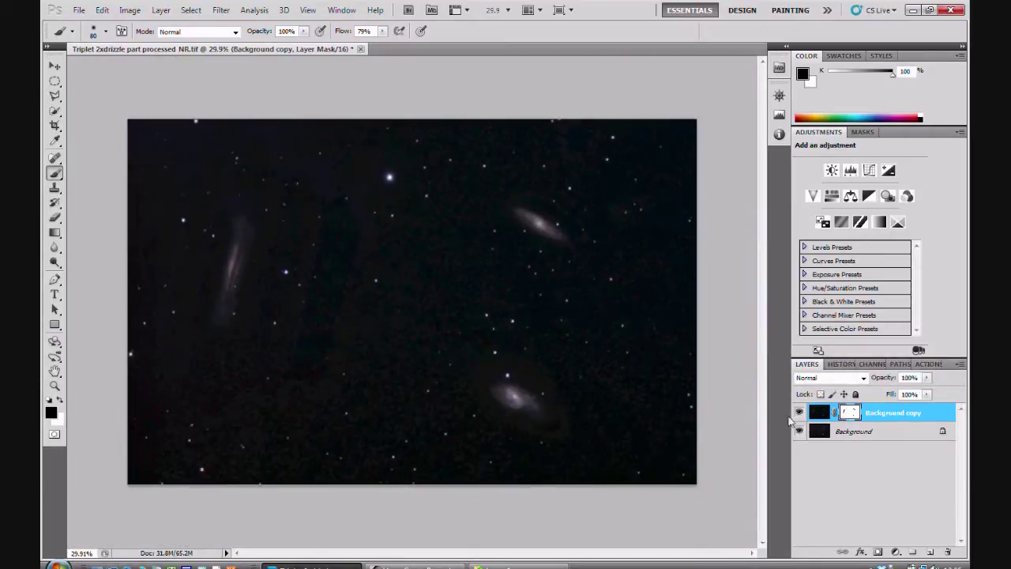
alt+click(849, 412)
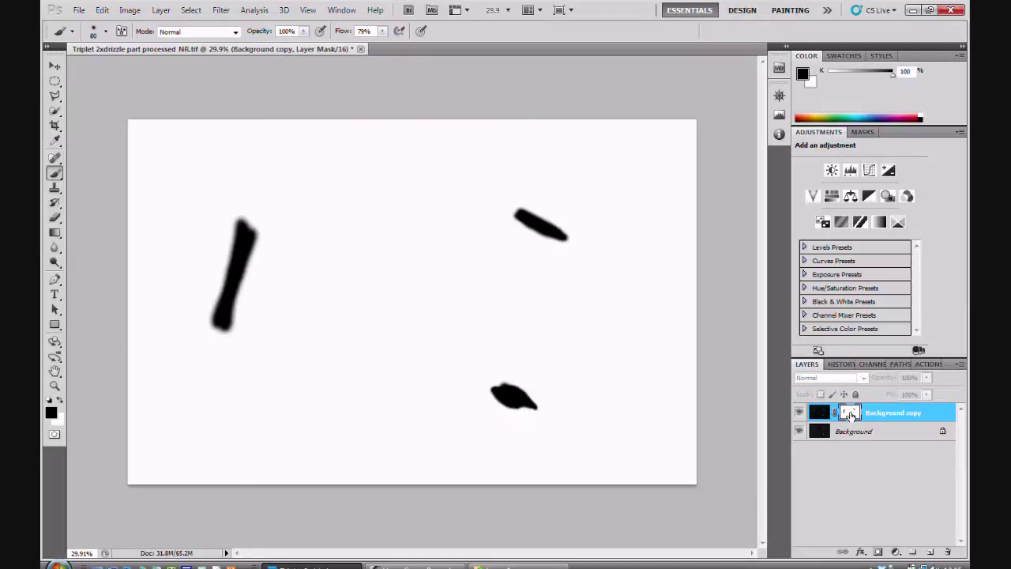
- Blur the mask's black strokes with a Gaussian Blur radius of about 18.6 pixels
click(221, 11)
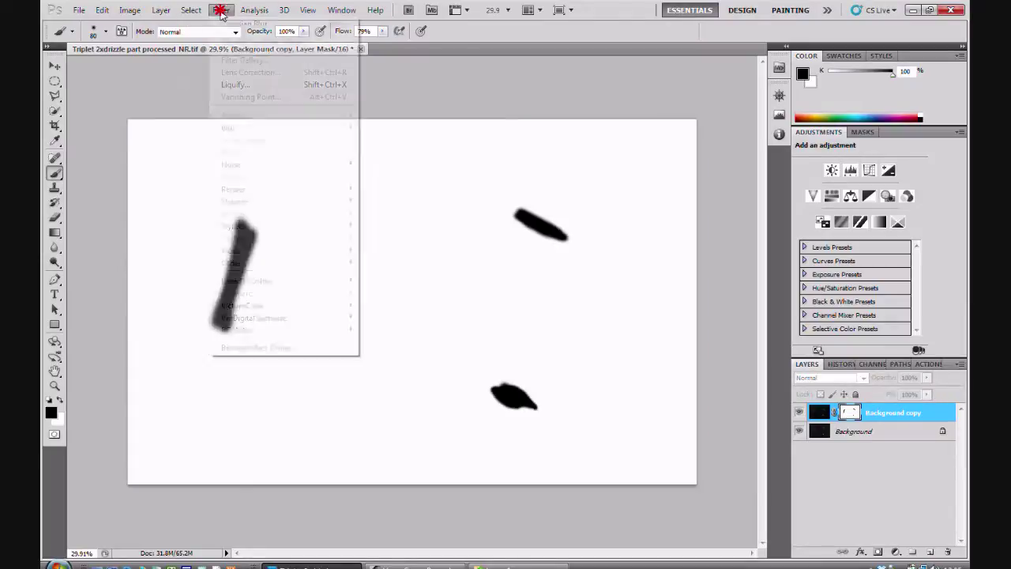
mouse_move(255, 132)
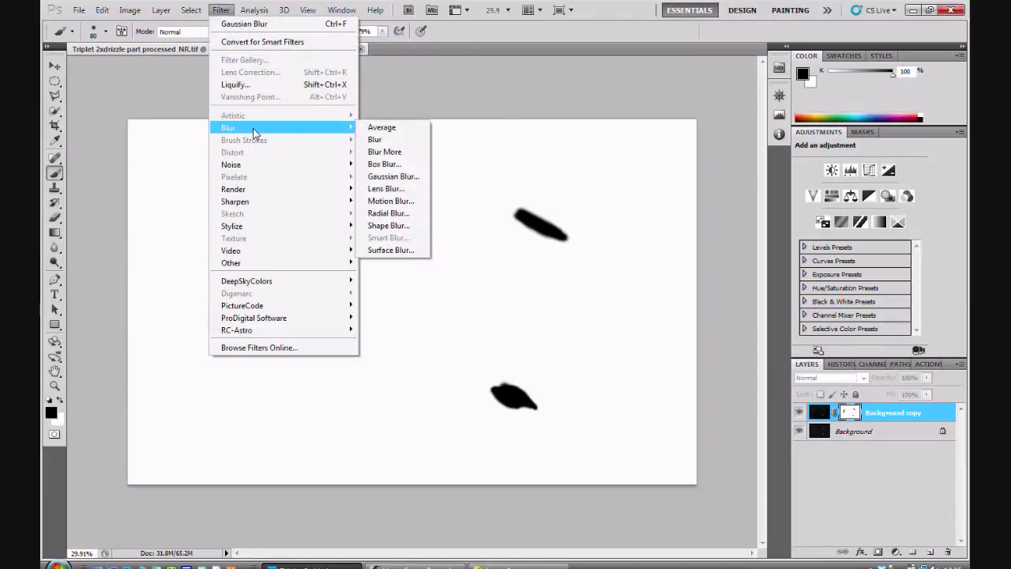
click(387, 176)
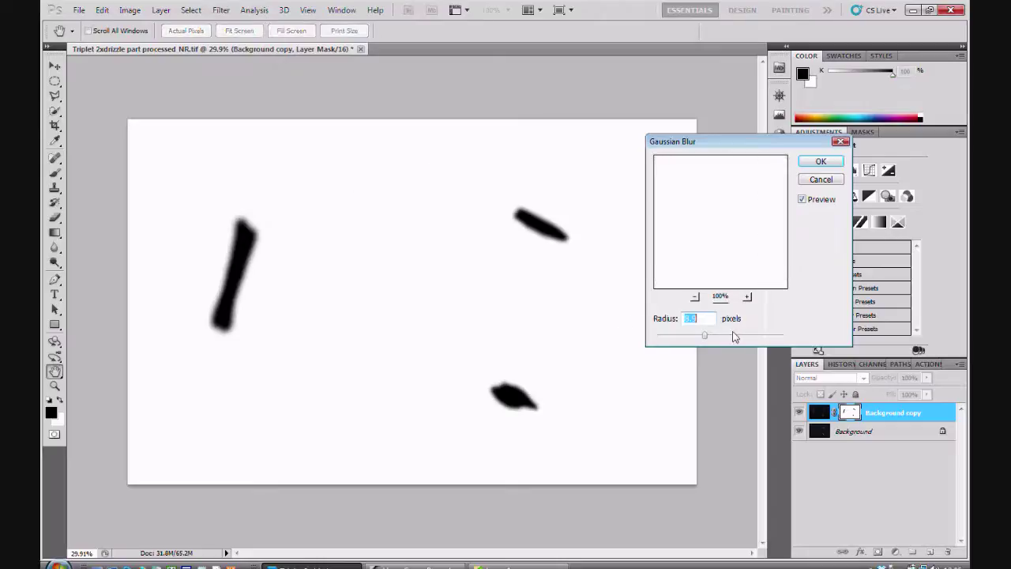
drag(705, 336, 719, 335)
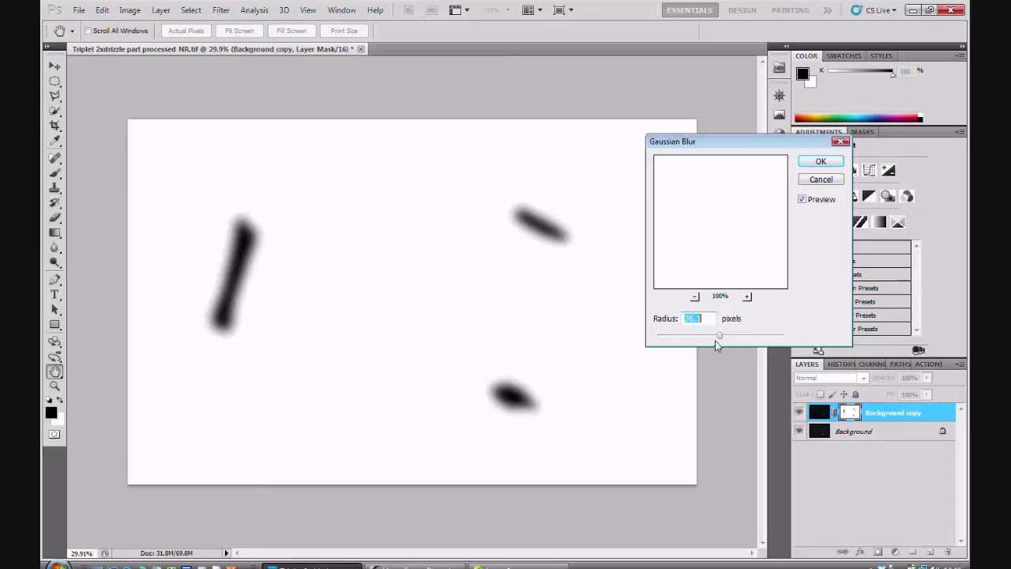
drag(716, 342, 715, 340)
click(819, 162)
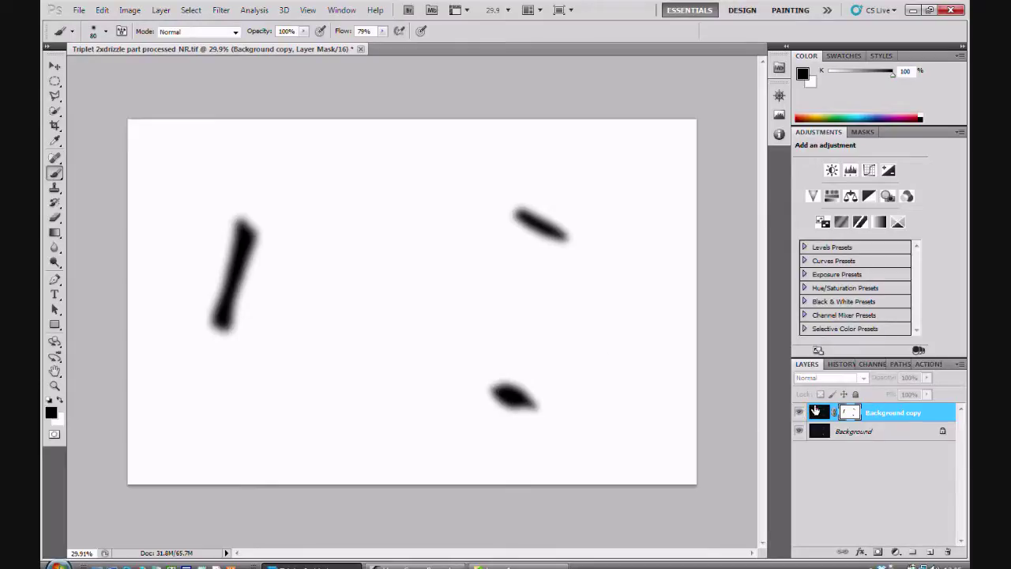
- Leave mask view and toggle Background copy off and on to compare the blurred-mask result
click(818, 411)
scroll(554, 452, up, 3)
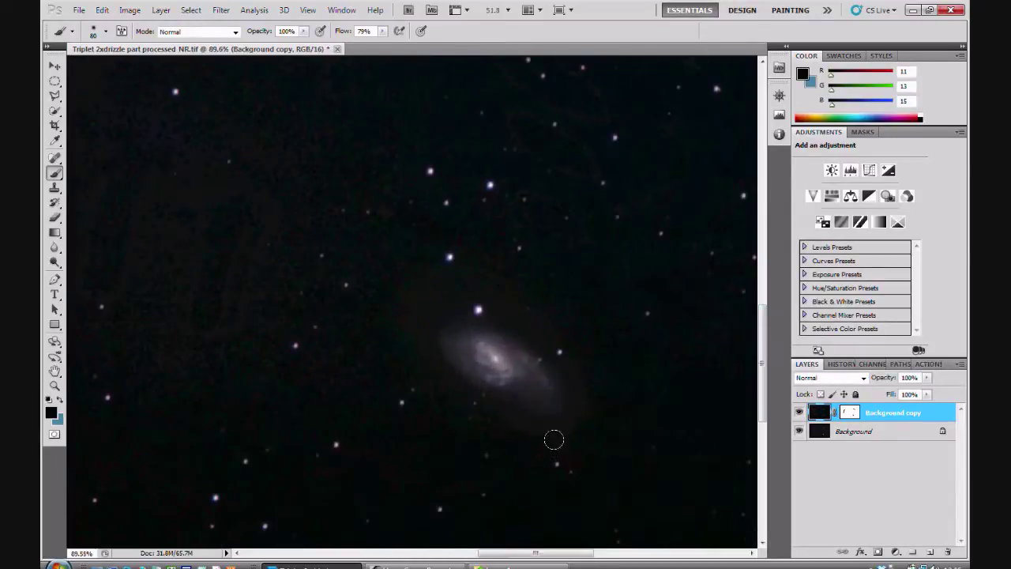
click(799, 412)
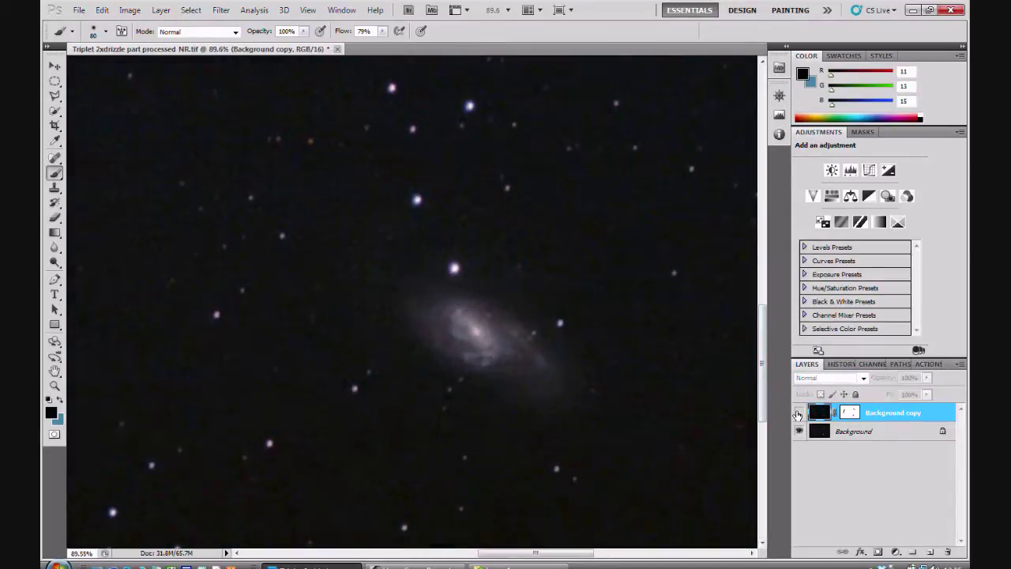
click(799, 412)
scroll(644, 286, down, 1)
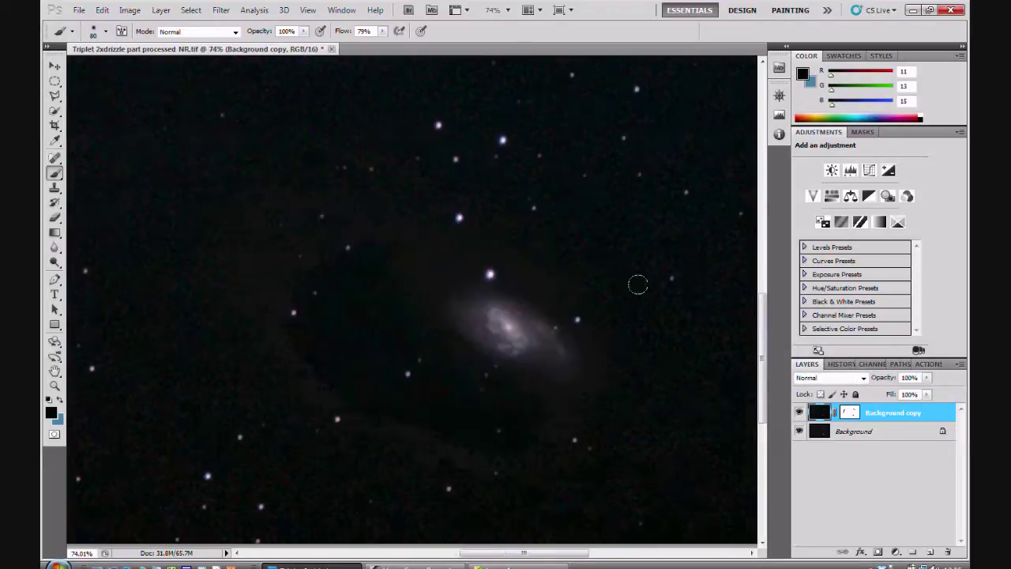
scroll(642, 288, down, 5)
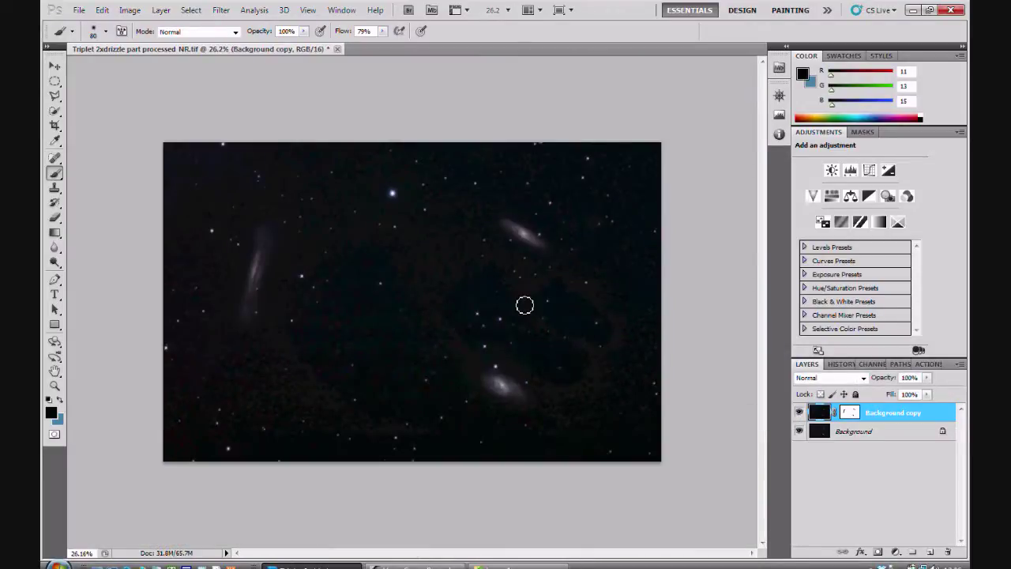